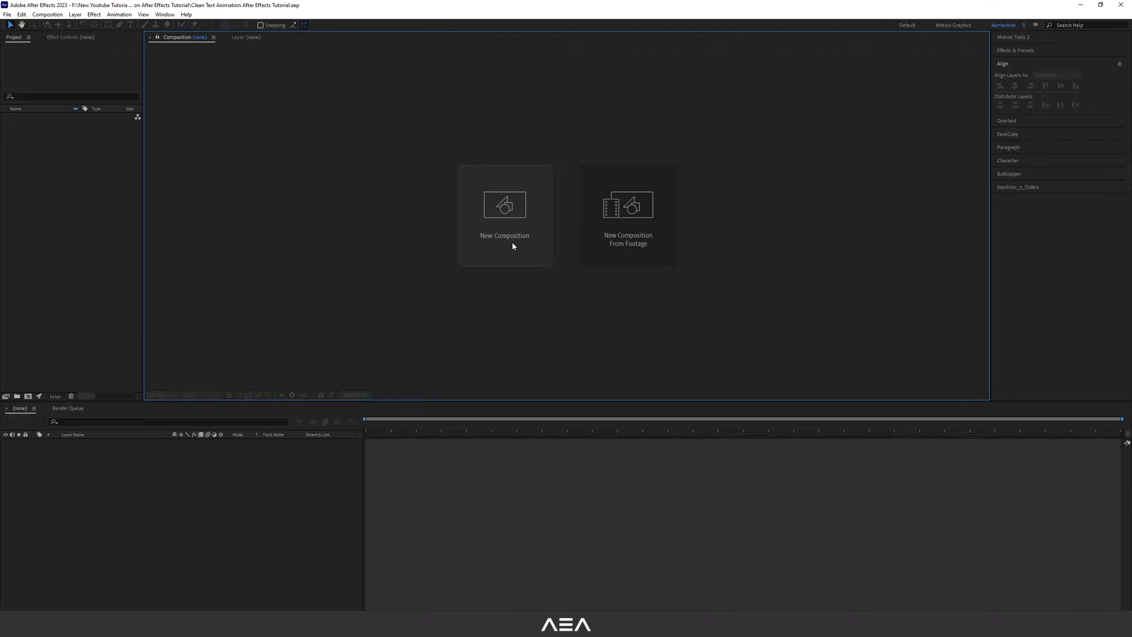
Create a composition named "Clean Text Animation" at 2560 x 1440, 24 fps, 5 seconds long, with a white background.
click(512, 246)
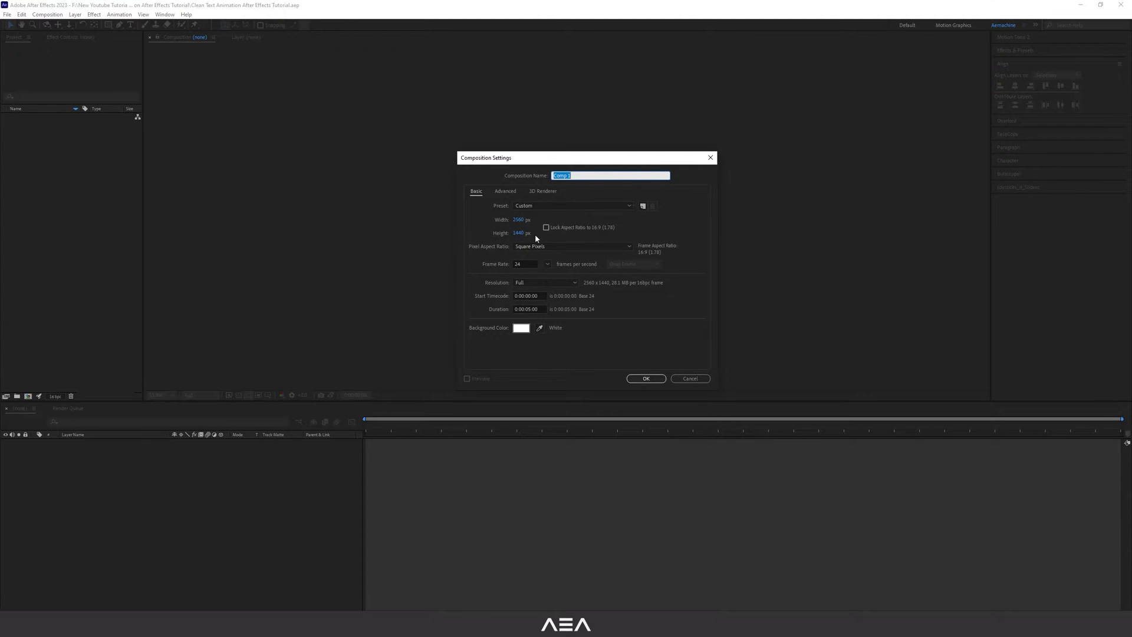
text(Clean Text Animation)
click(483, 228)
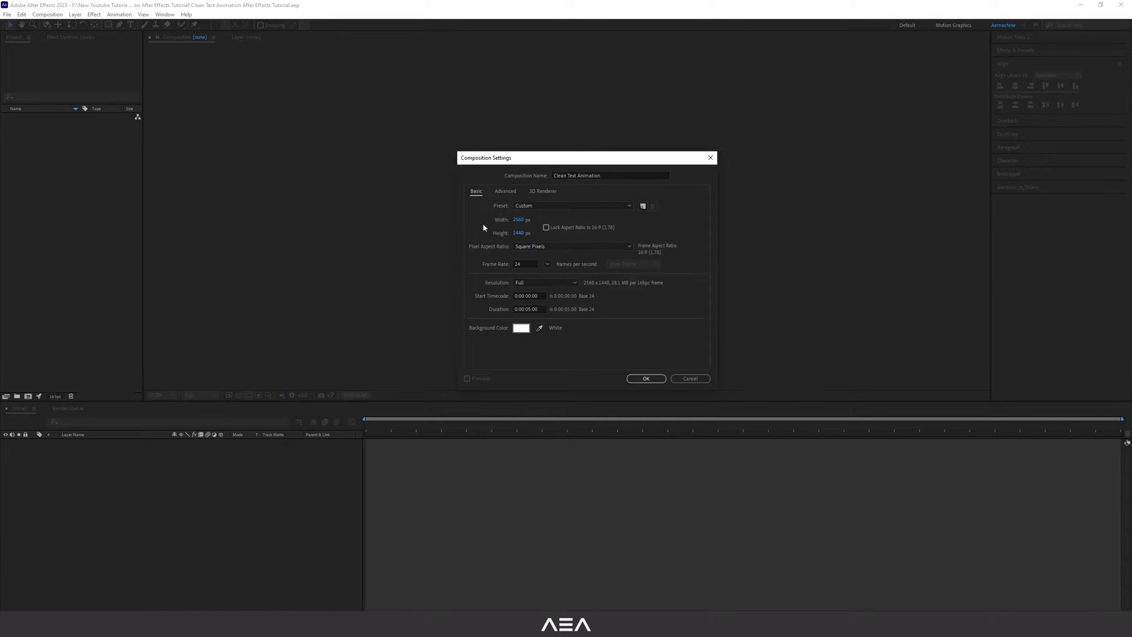
click(543, 308)
click(486, 309)
click(522, 328)
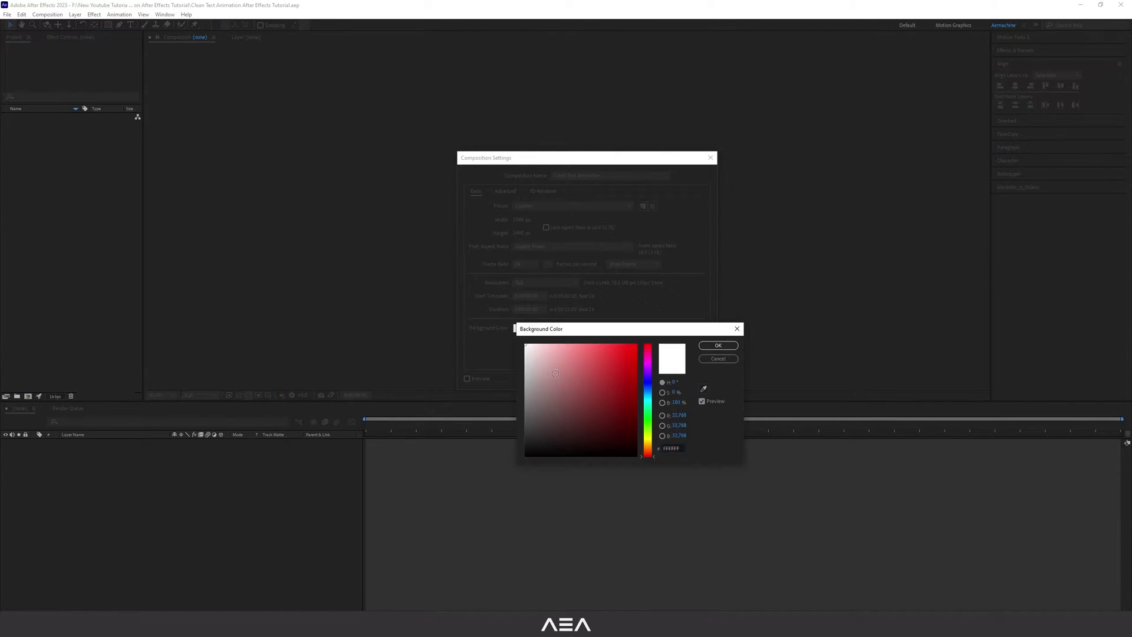
click(718, 346)
click(646, 379)
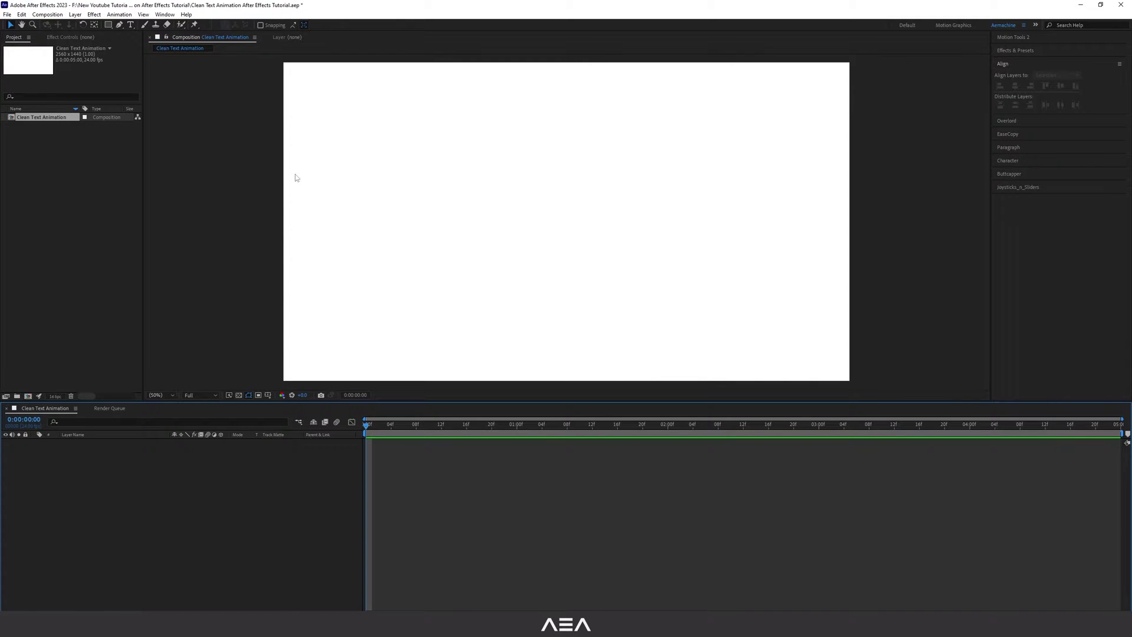
Add a text layer reading CLEAN with the dark grey fill colour 1A1A1A.
click(130, 25)
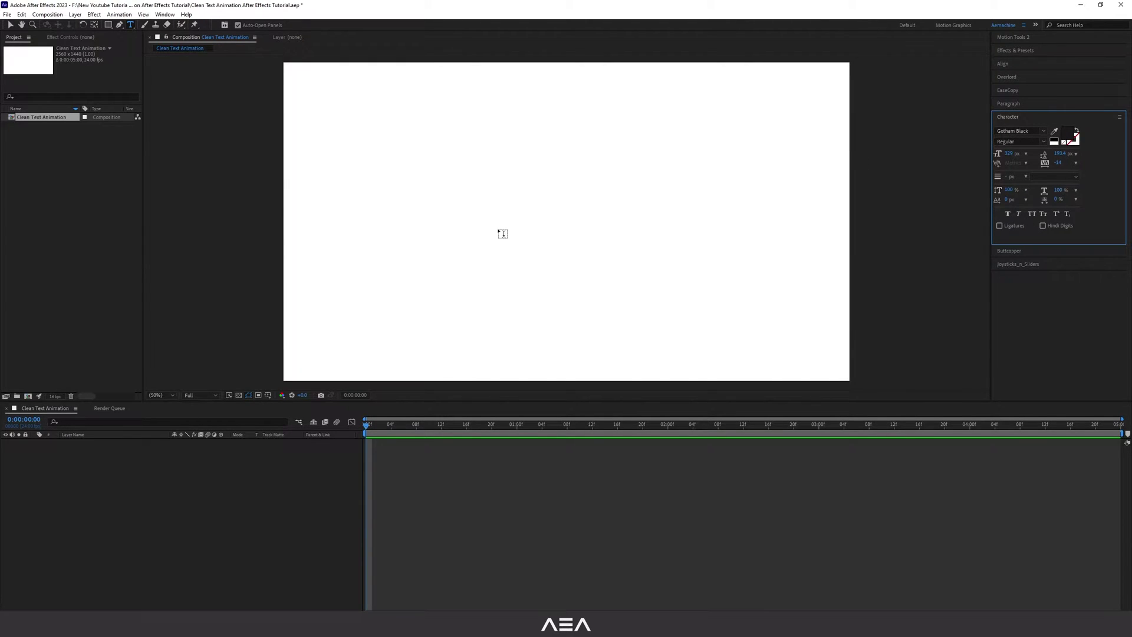
click(1069, 134)
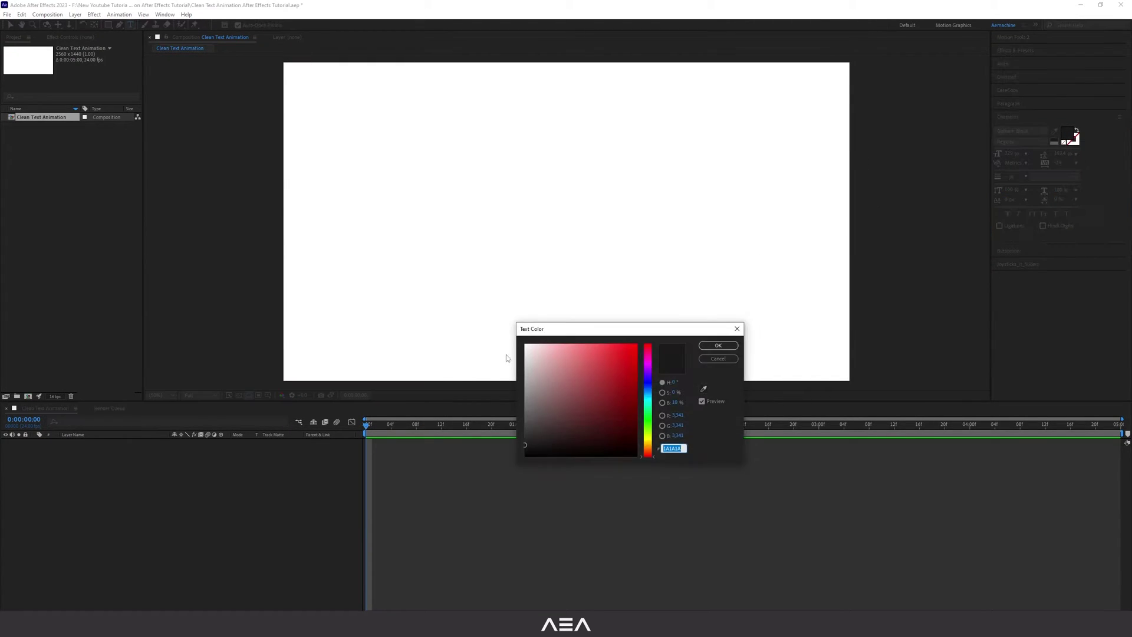
click(718, 346)
click(445, 230)
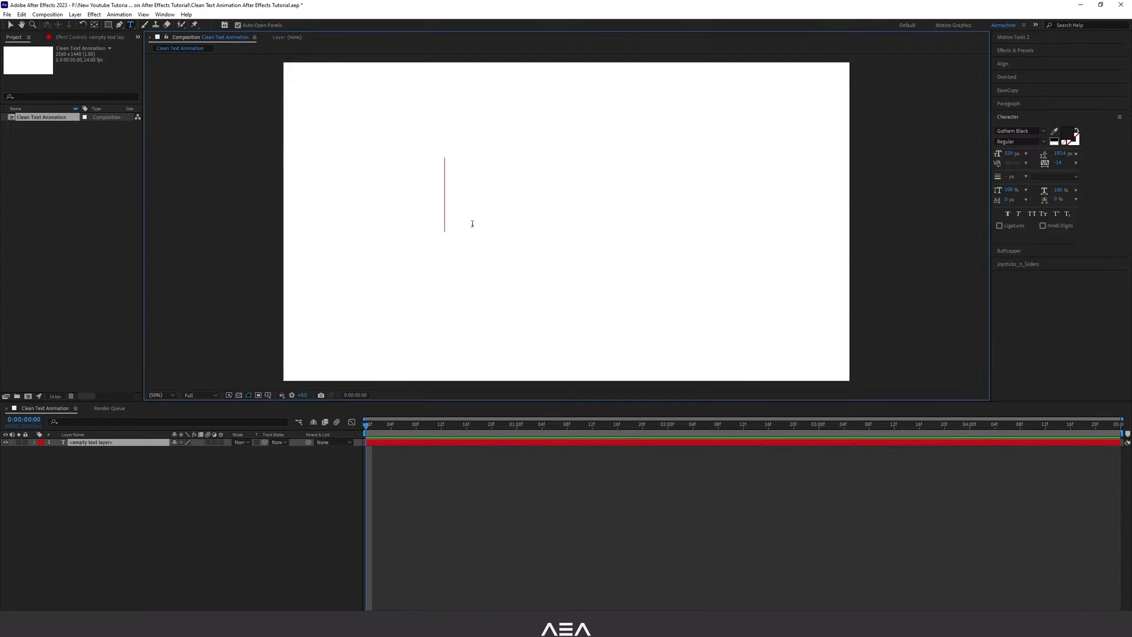
text(CLEAN)
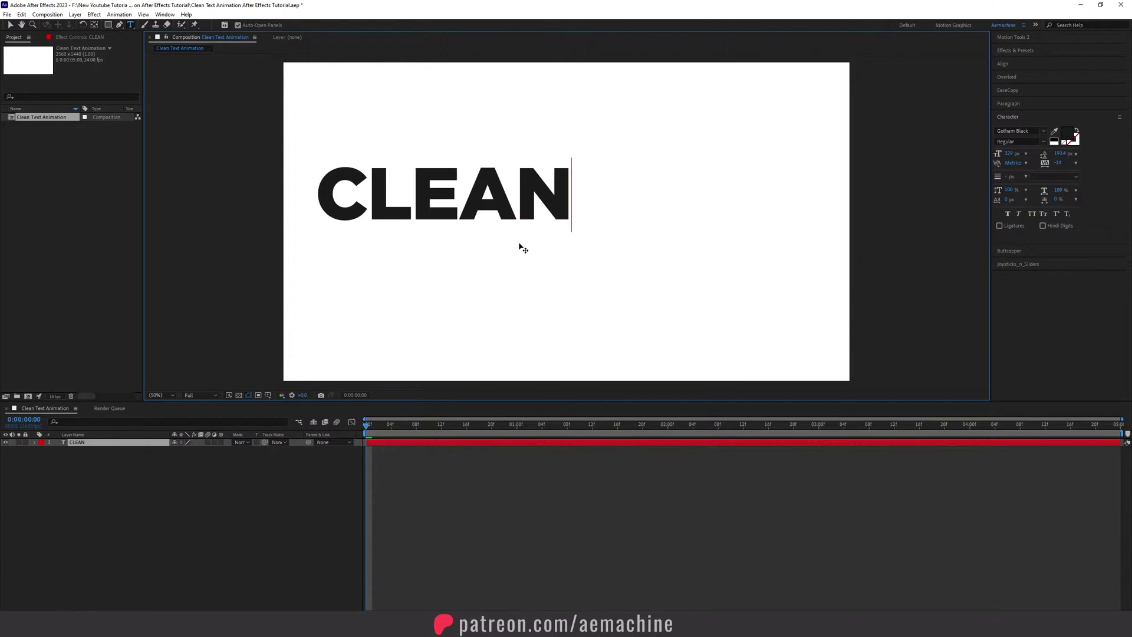
Center the anchor point of the CLEAN text and align the layer horizontally and vertically to the composition's center.
click(10, 25)
key(ctrl+alt+Home)
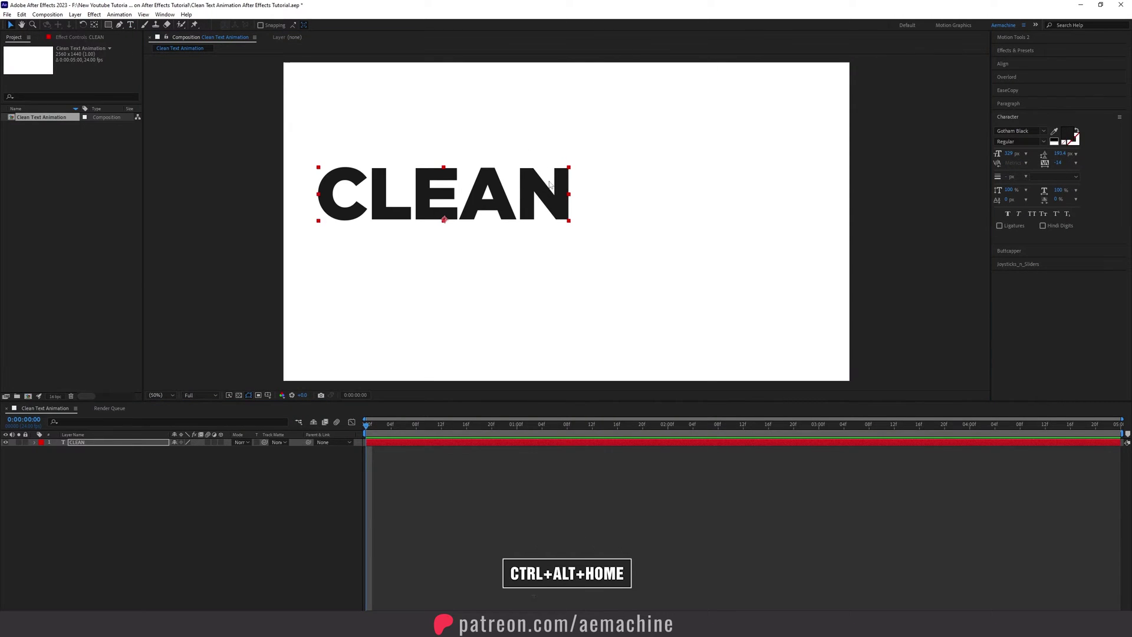
click(494, 198)
key(ctrl+alt+Home)
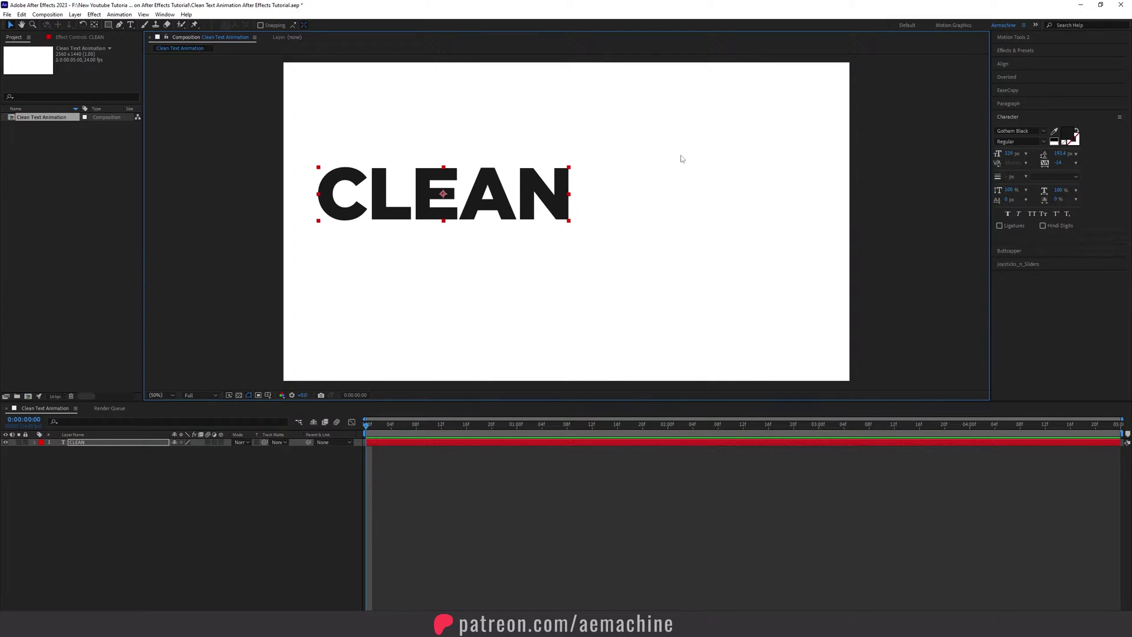
click(1005, 66)
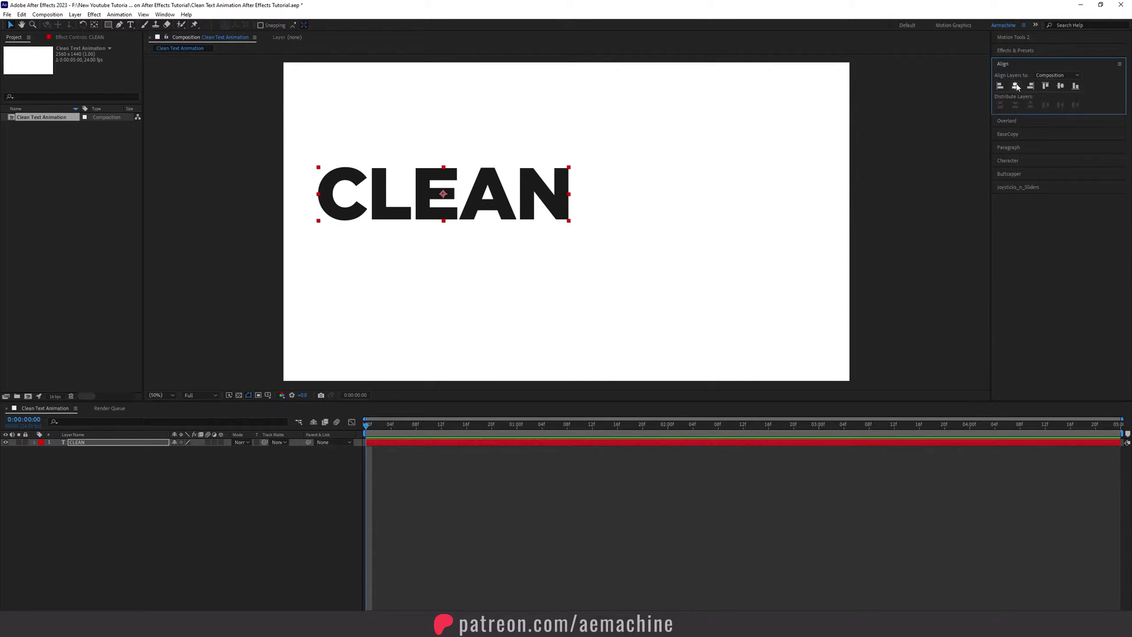
click(1015, 86)
click(1060, 86)
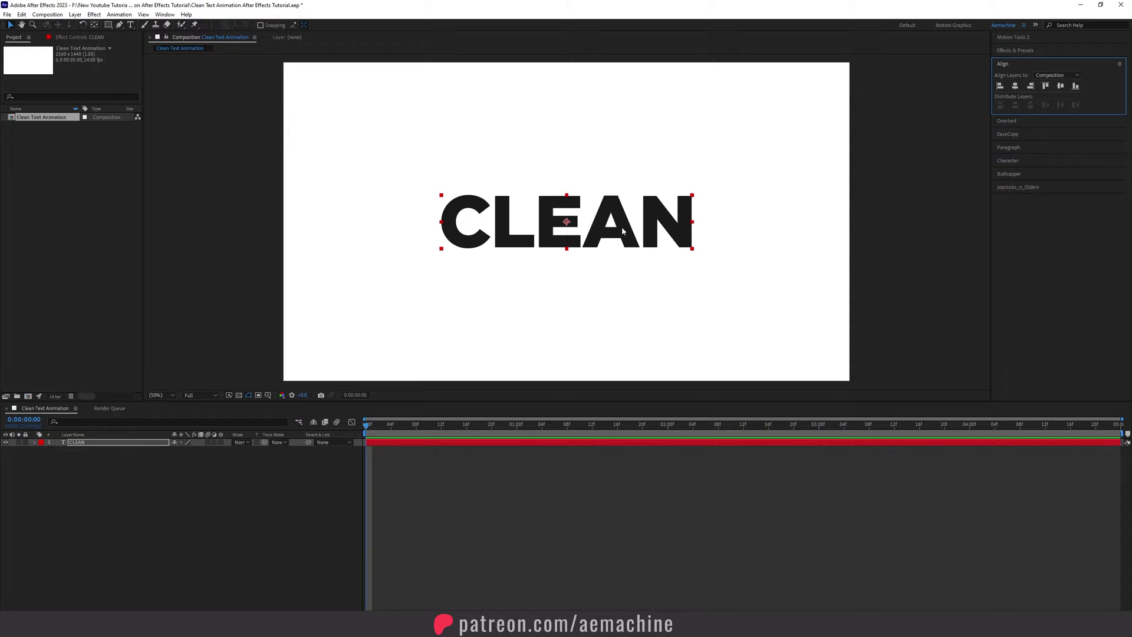
Check that the CLEAN layer's paragraph alignment is centered and add a Tracking animator to it.
click(33, 443)
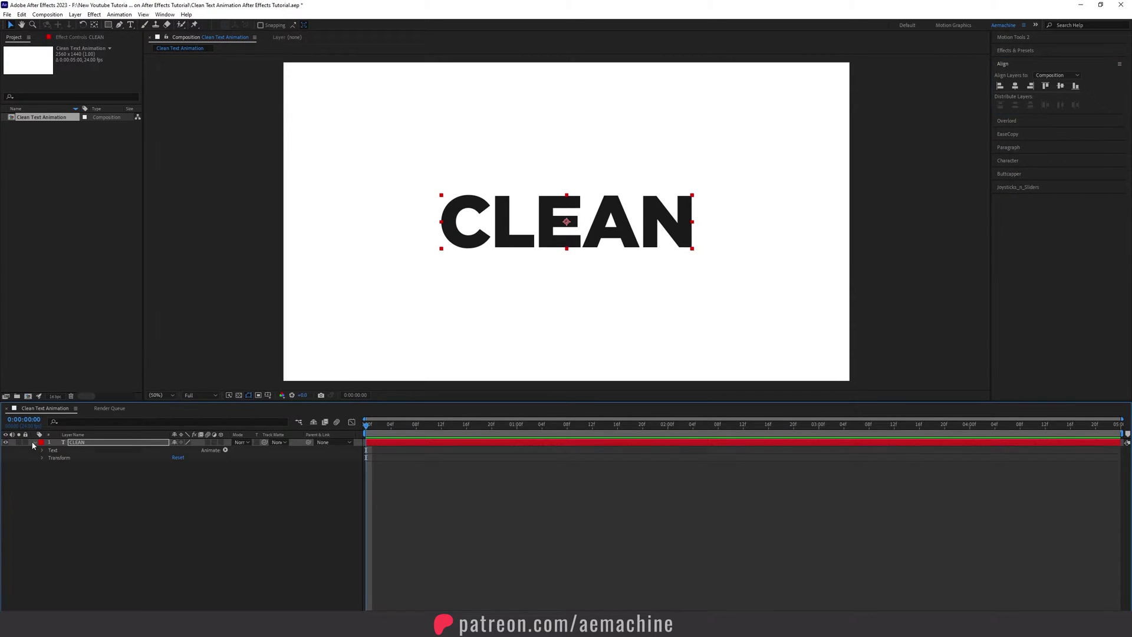
click(225, 450)
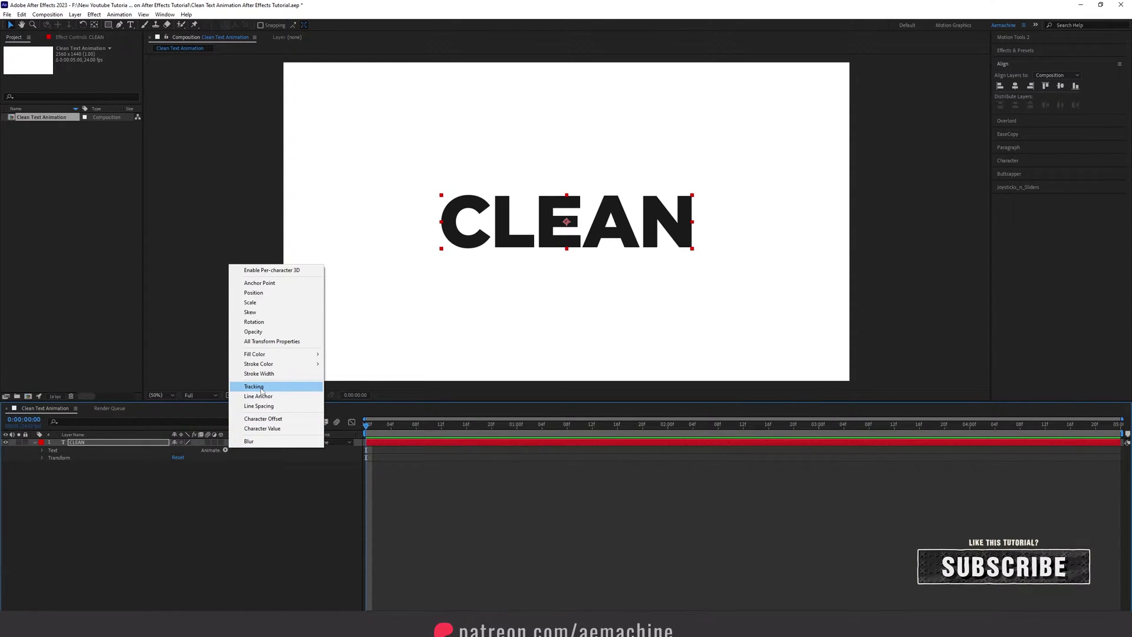
click(80, 445)
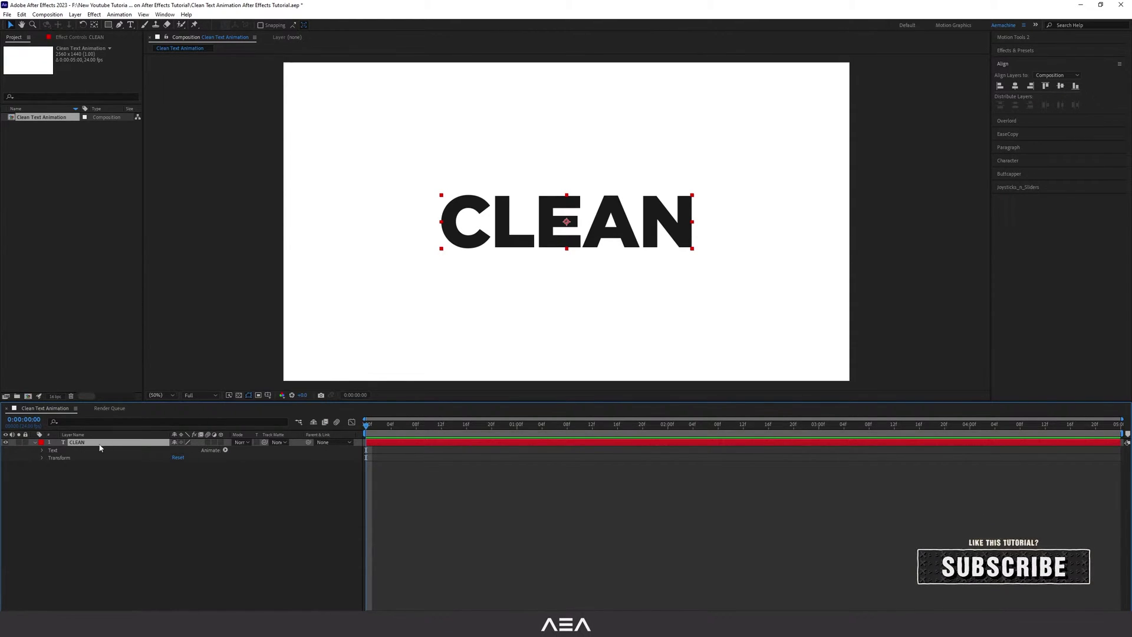
click(1010, 147)
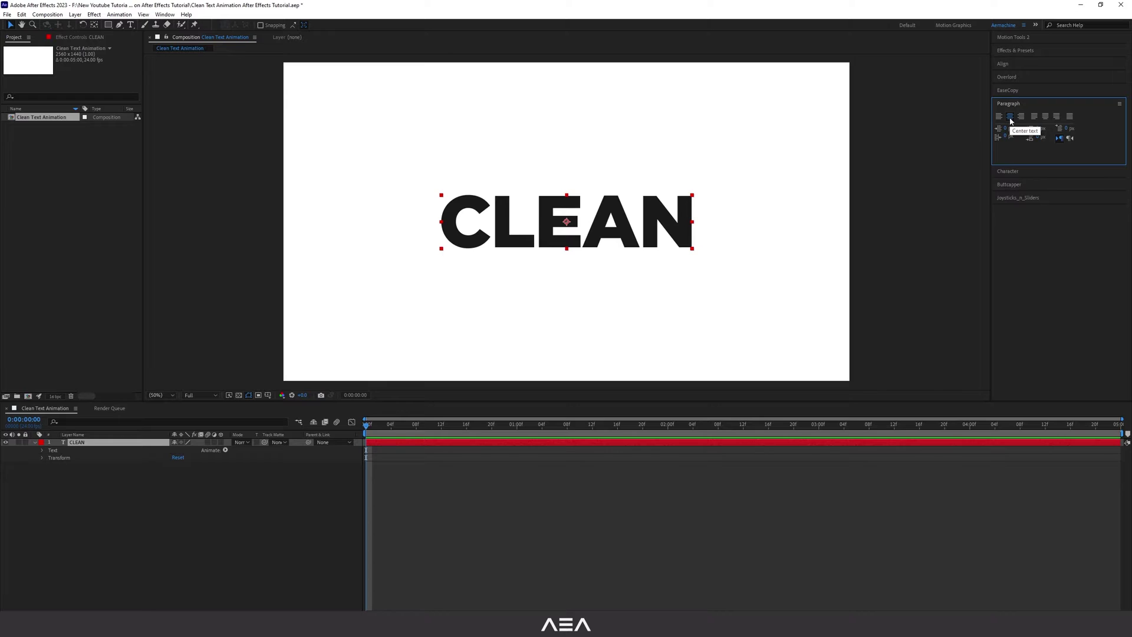
click(148, 443)
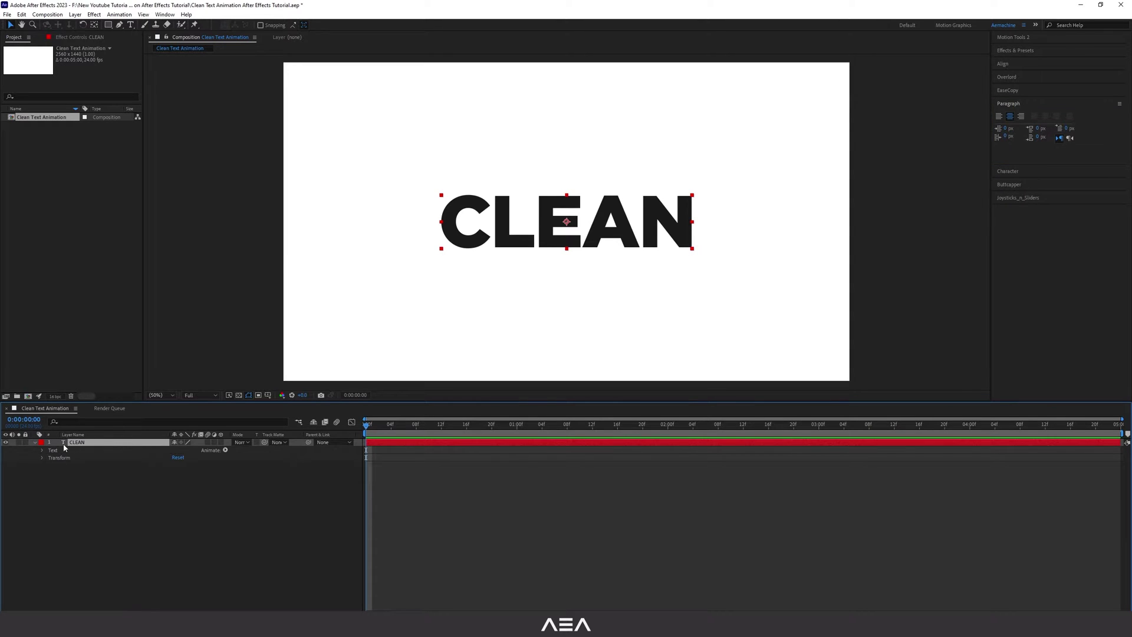
click(225, 450)
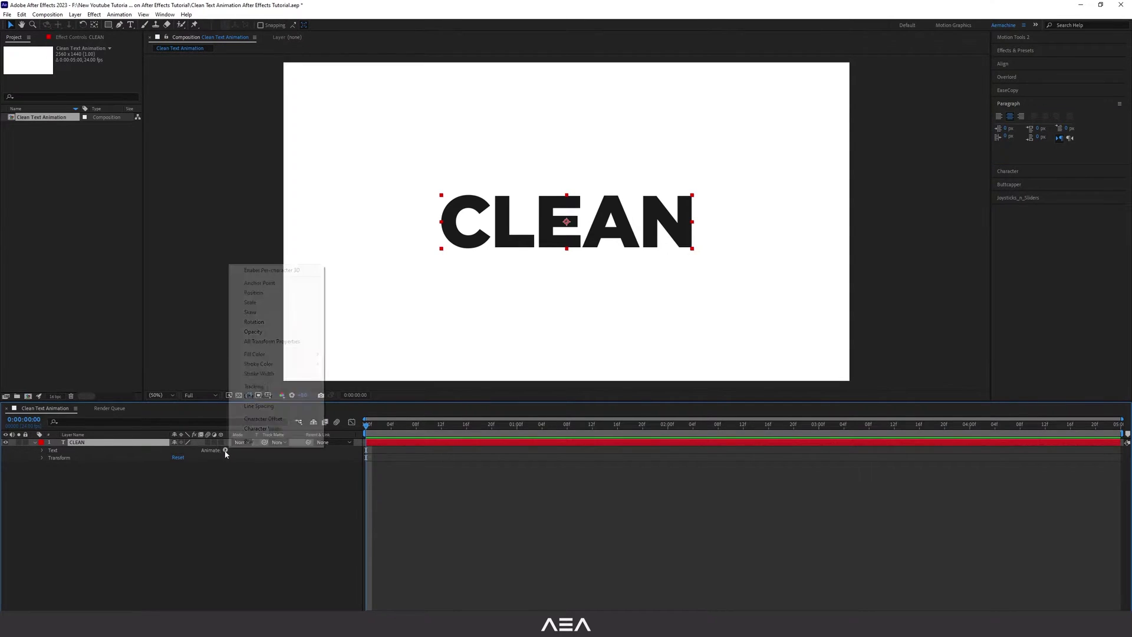
click(264, 388)
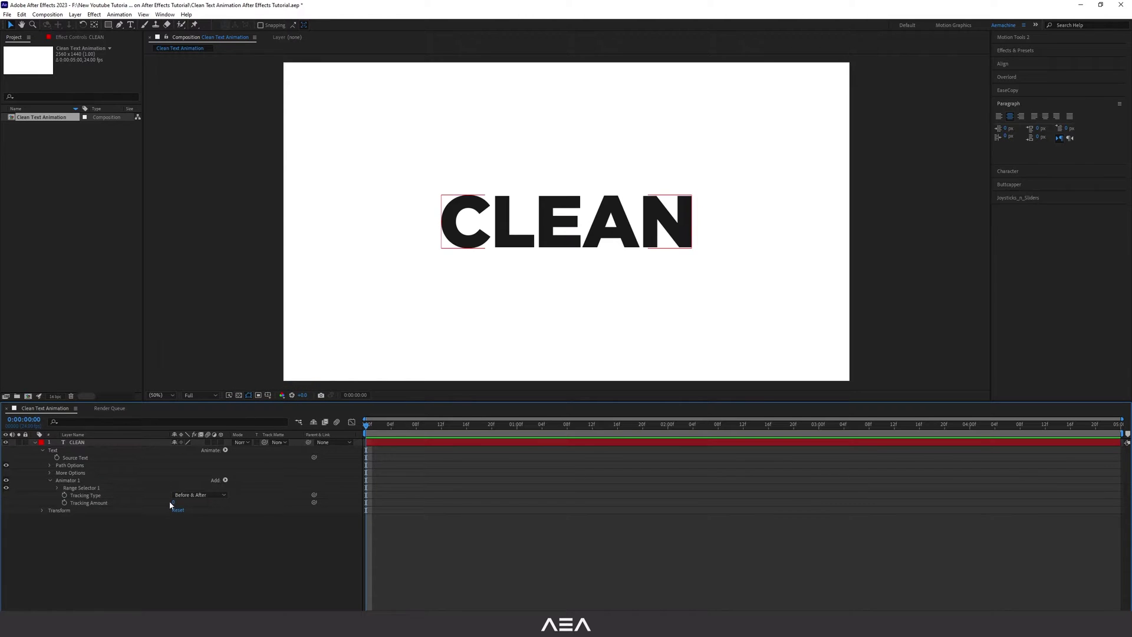
drag(173, 503, 277, 493)
key(ctrl+z)
key(space)
key(space)
Set the animator's Tracking Amount to 200 and keyframe it at the start of the composition.
mouse_move(174, 503)
mouse_down()
mouse_move(259, 496)
mouse_move(248, 497)
mouse_up()
click(175, 502)
text(200)
click(158, 572)
click(65, 502)
Add a second Tracking Amount keyframe with value 0 at 2 seconds and preview the animation.
drag(446, 424, 671, 432)
click(187, 506)
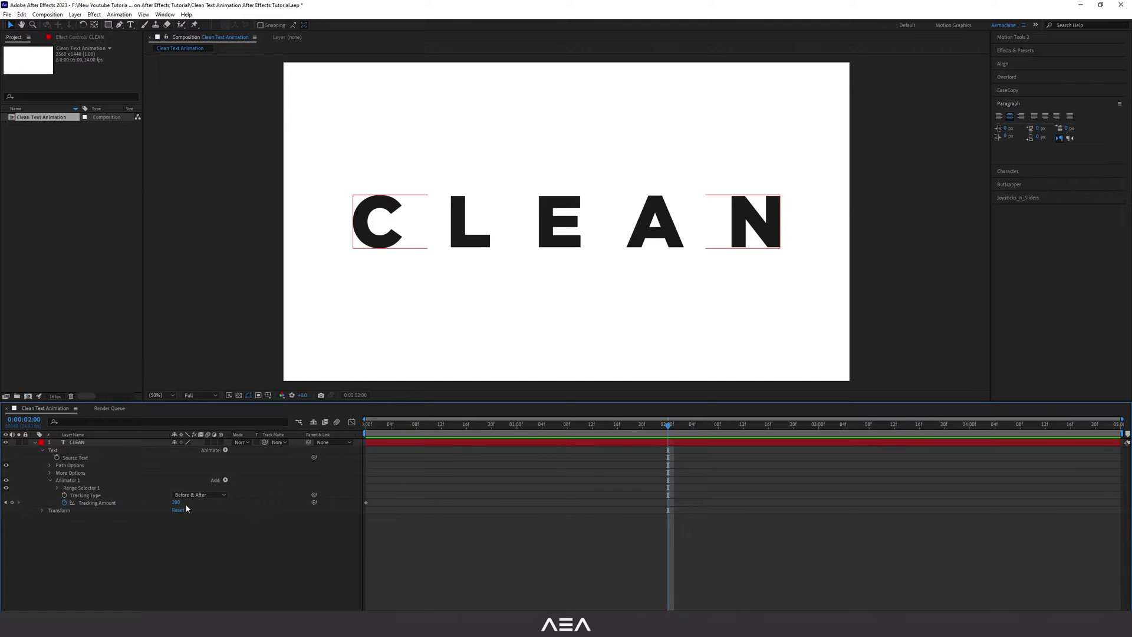
text(0)
key(Return)
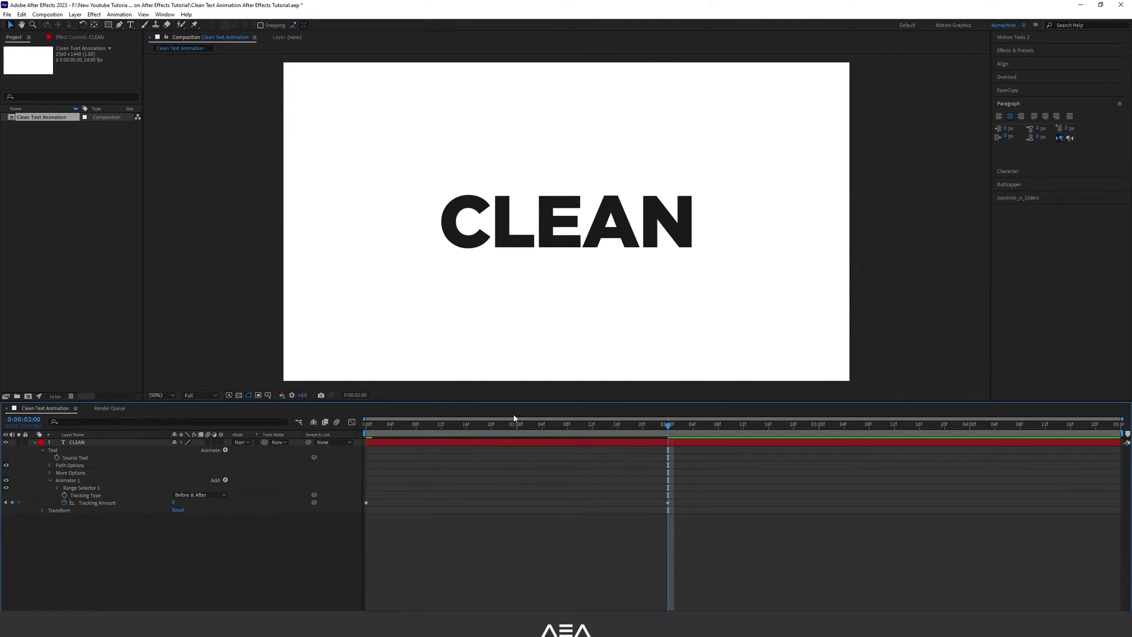
key(space)
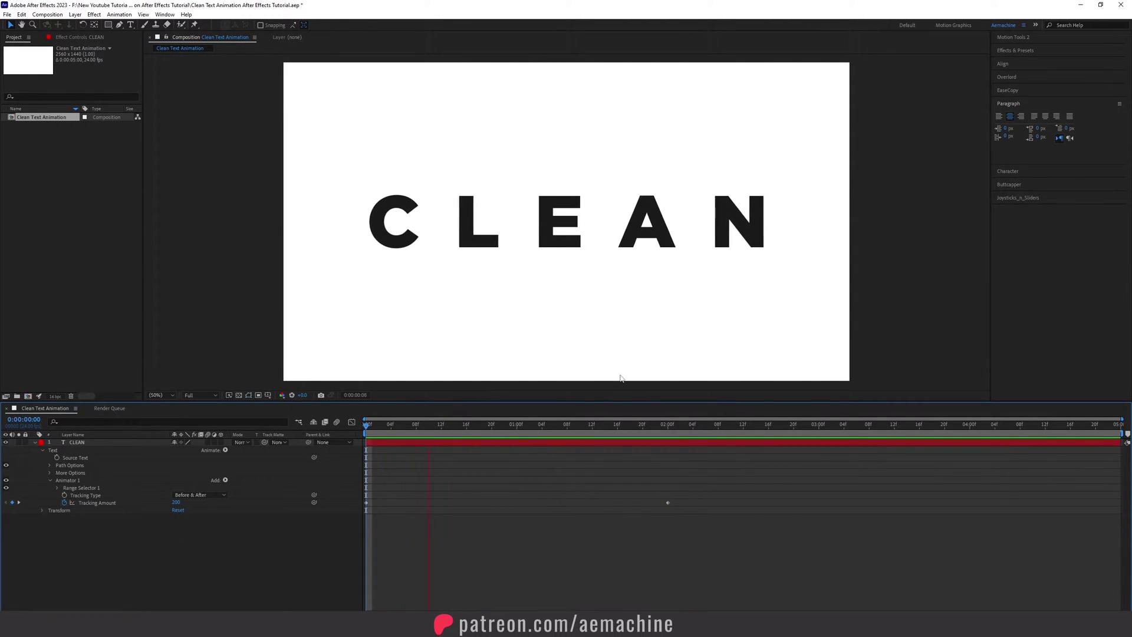
Move the ending Tracking Amount keyframe to 1 second and preview the faster animation from the start.
drag(674, 426, 519, 448)
drag(667, 502, 520, 520)
drag(516, 425, 353, 431)
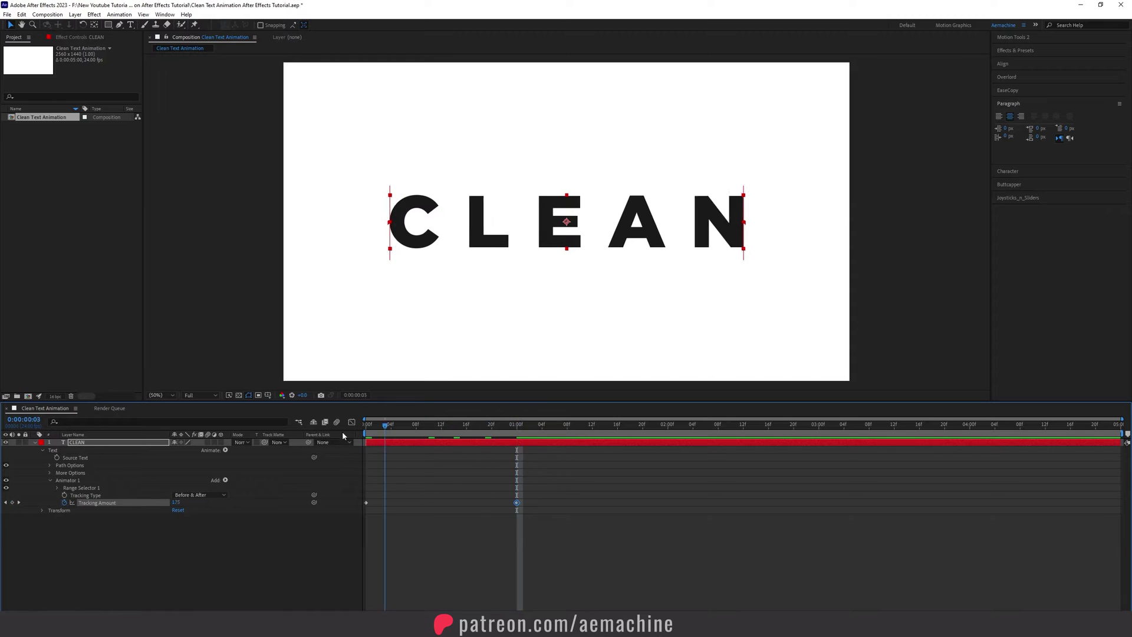
key(space)
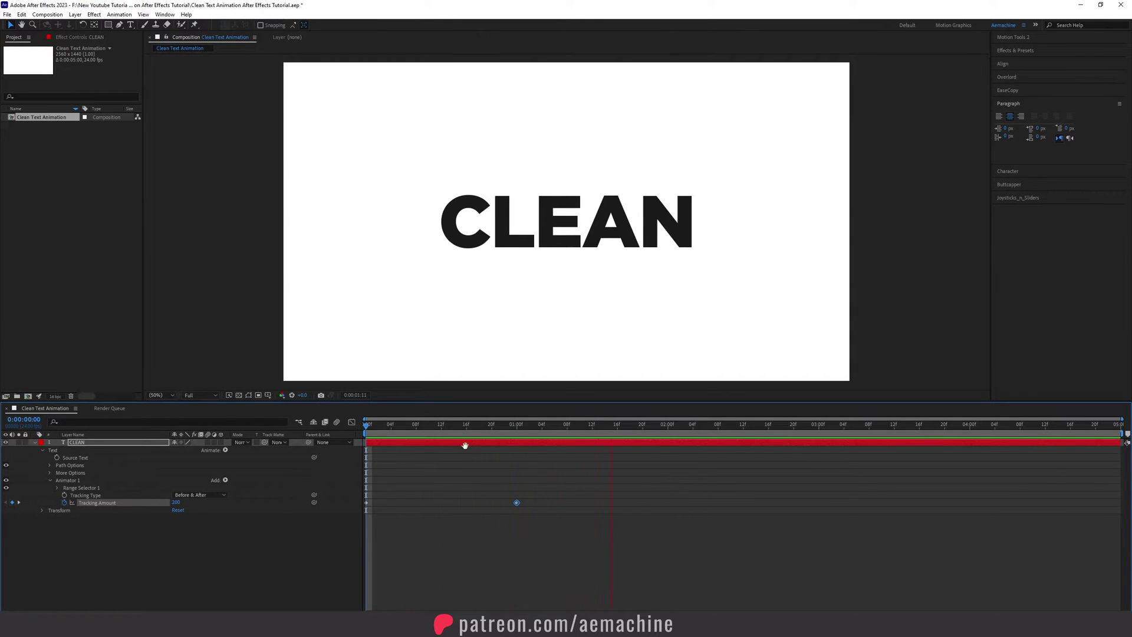
key(space)
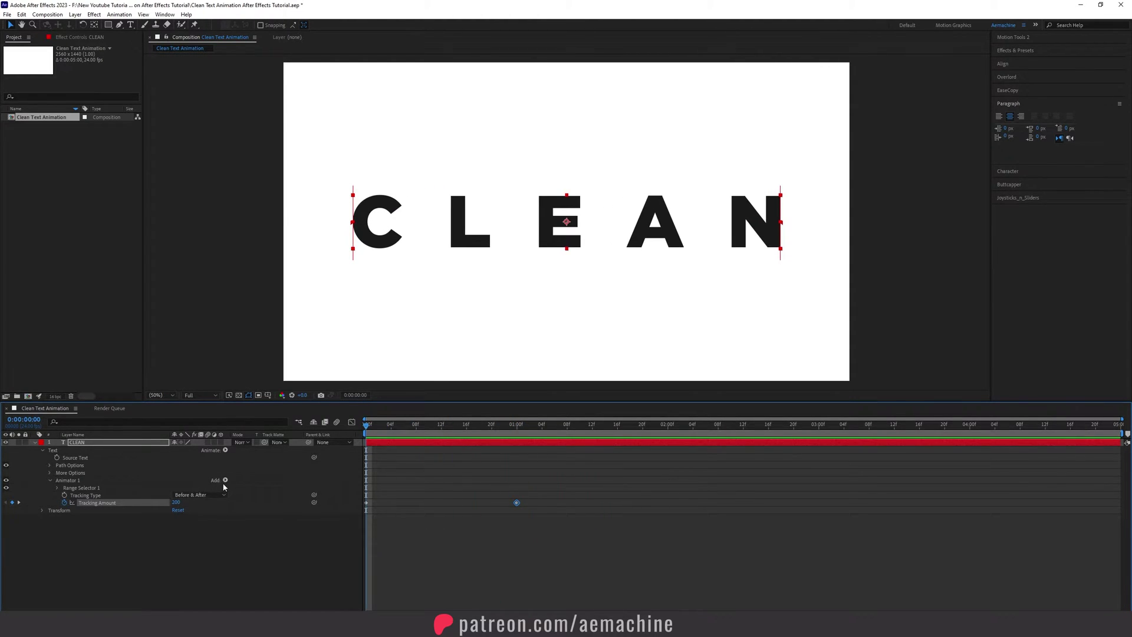
Add the Opacity and Scale properties to the CLEAN layer's tracking animator.
click(225, 481)
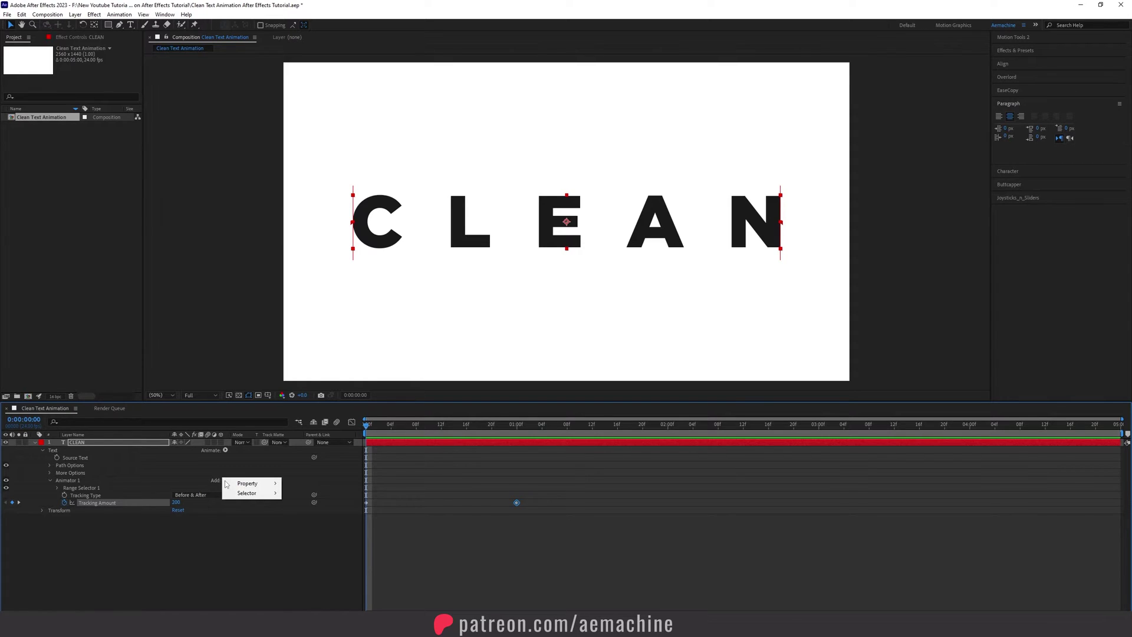
mouse_move(242, 488)
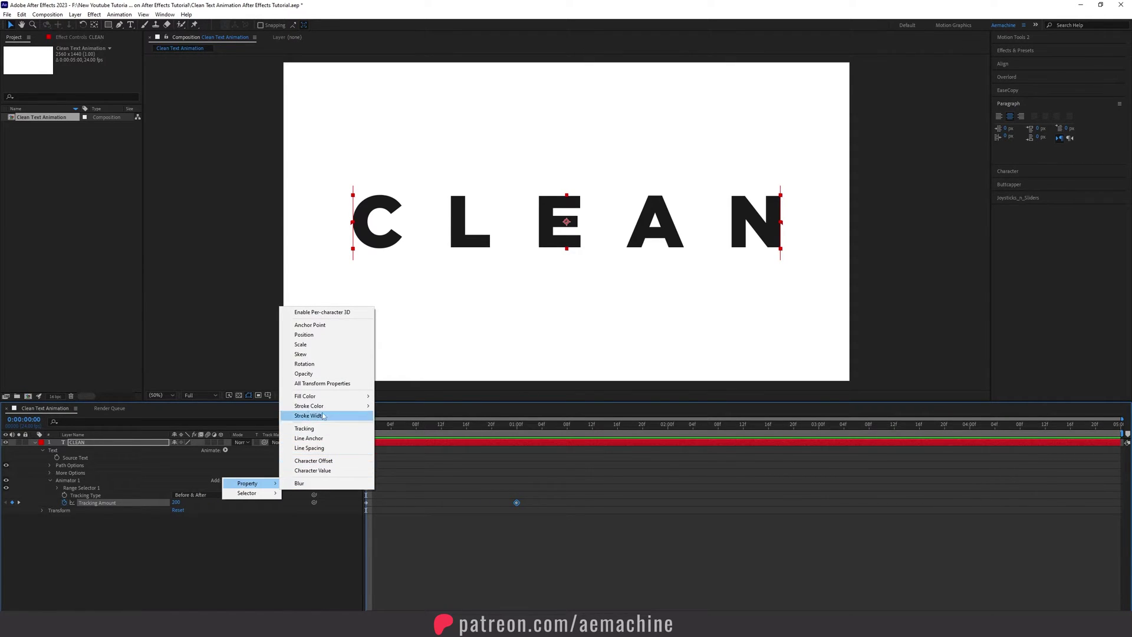
click(303, 373)
click(192, 497)
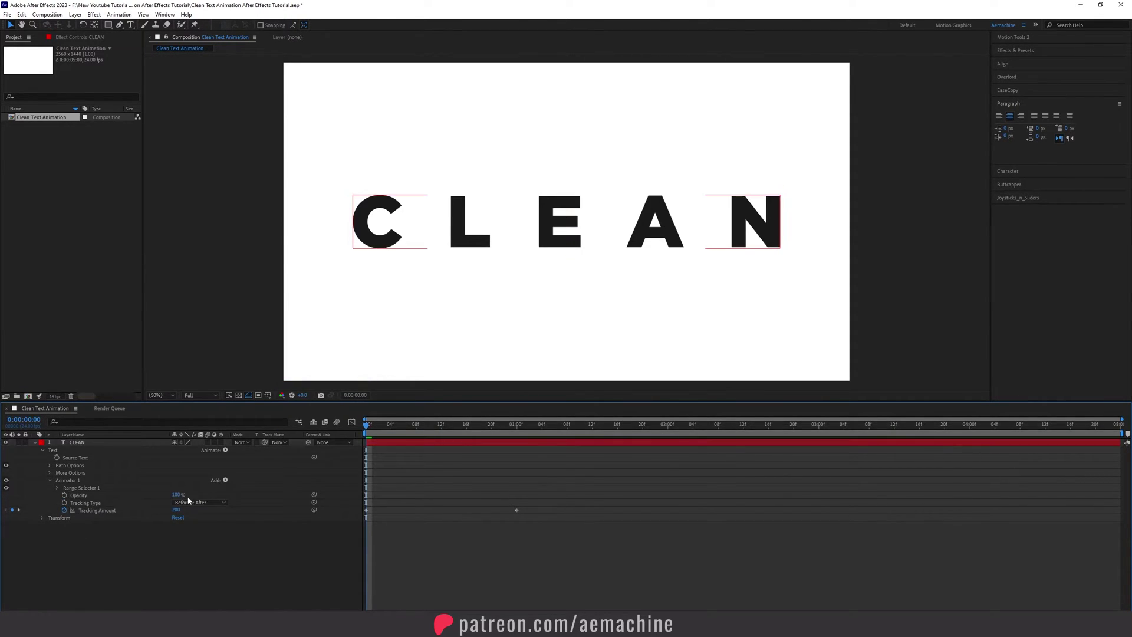
click(225, 480)
mouse_move(248, 480)
click(313, 343)
Set the text animator's Scale to 80% and its Opacity to 0%.
drag(201, 497, 195, 496)
click(198, 495)
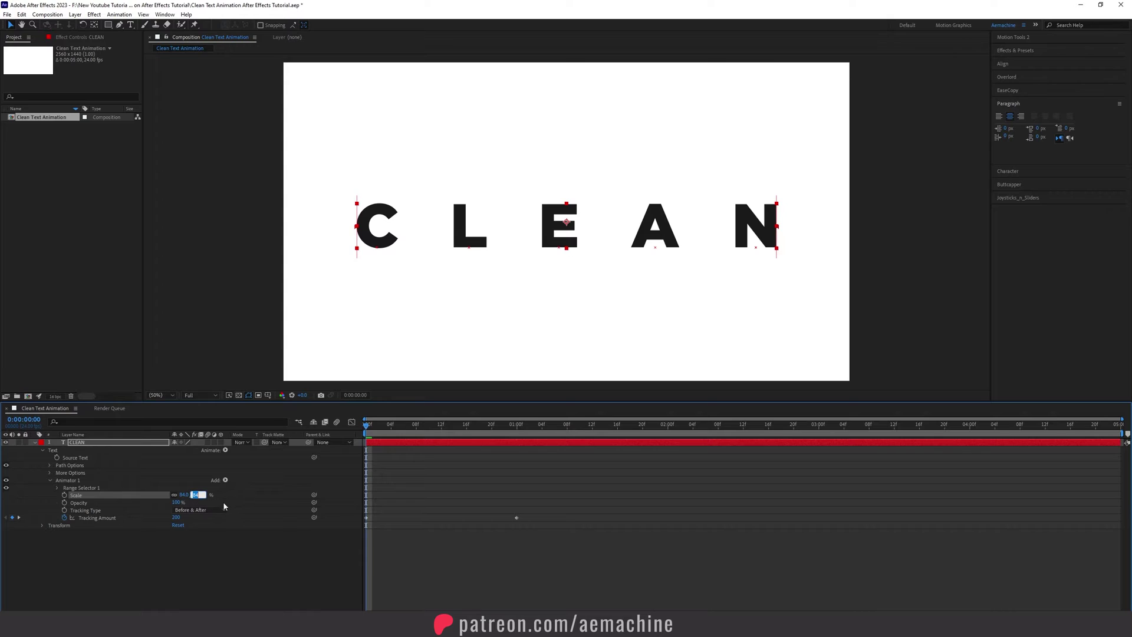
key(Return)
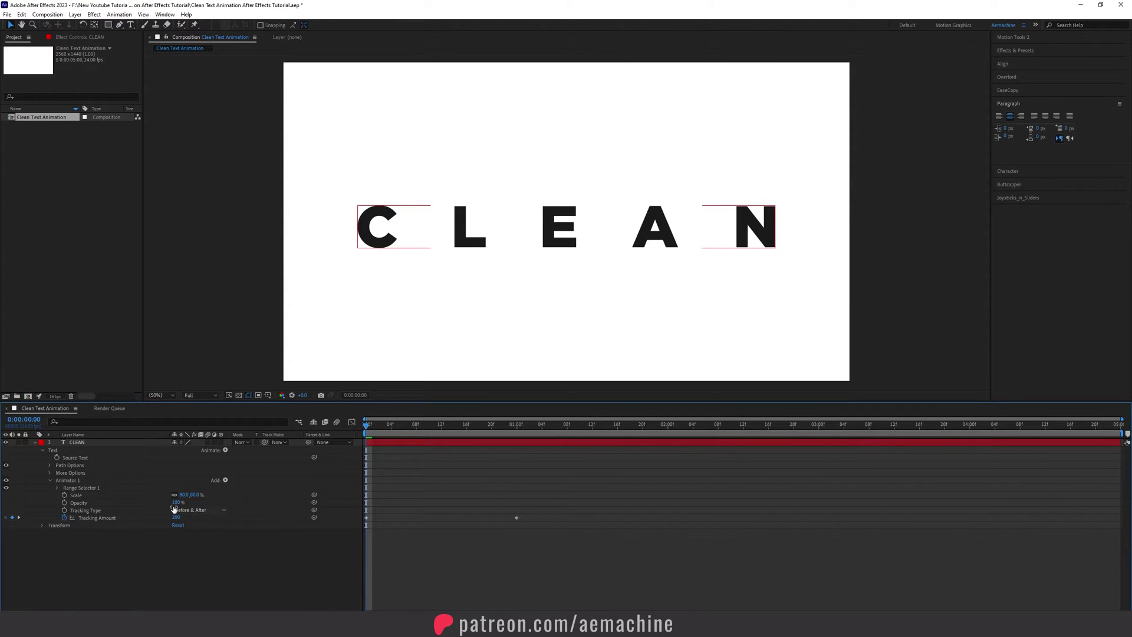
drag(175, 502, 115, 508)
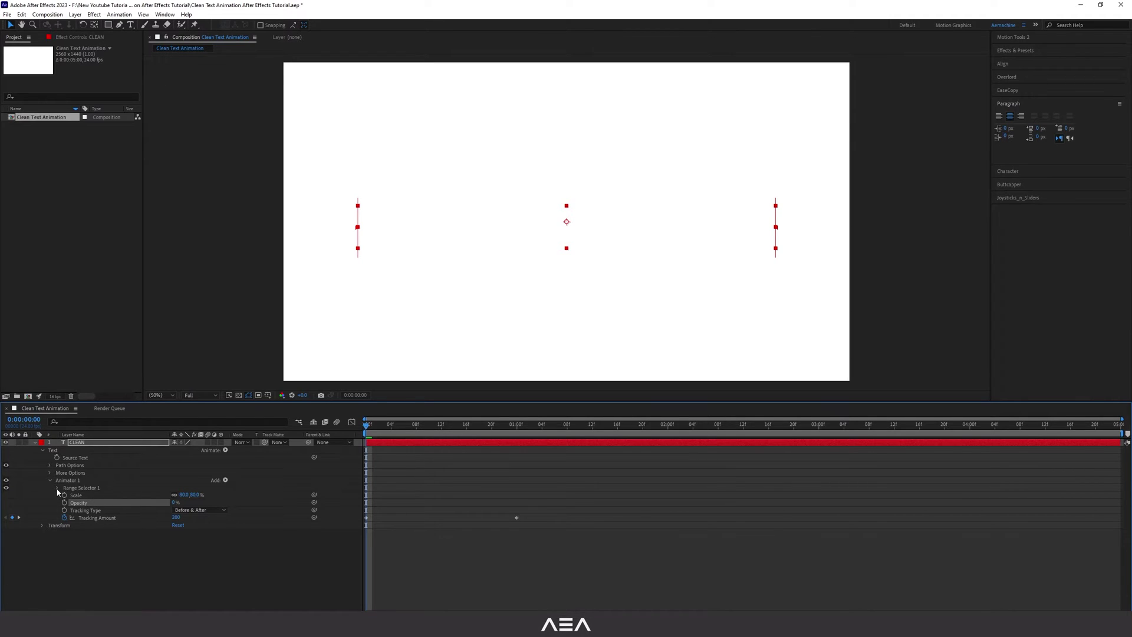
Keyframe the range selector's Start from 0% at the first frame to 100% at 1 second.
click(57, 488)
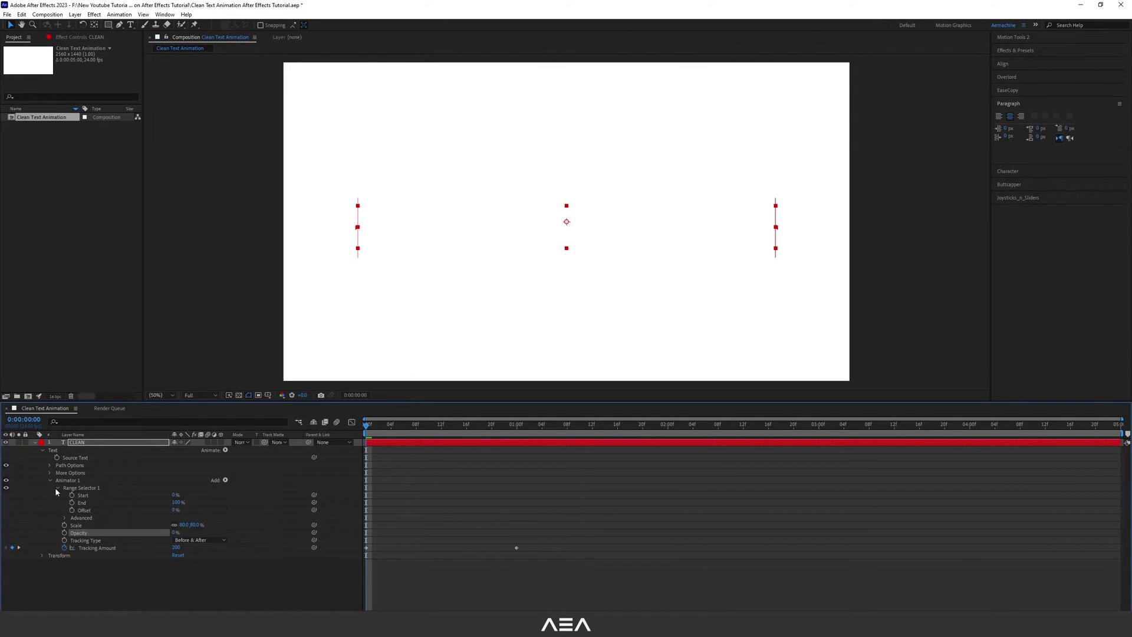
click(99, 488)
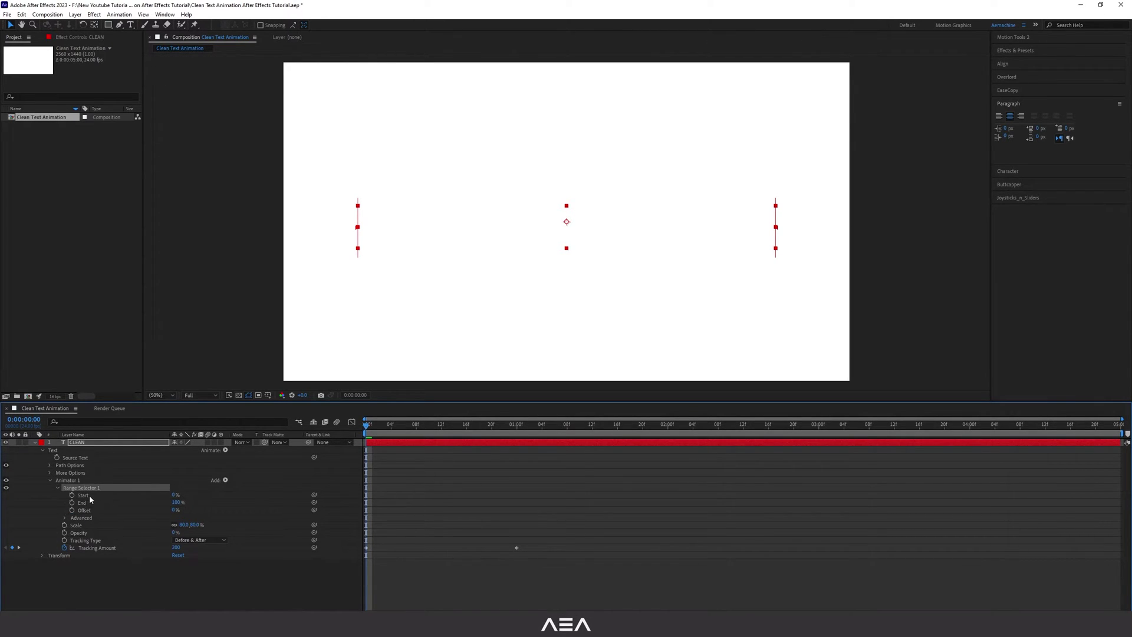
click(135, 496)
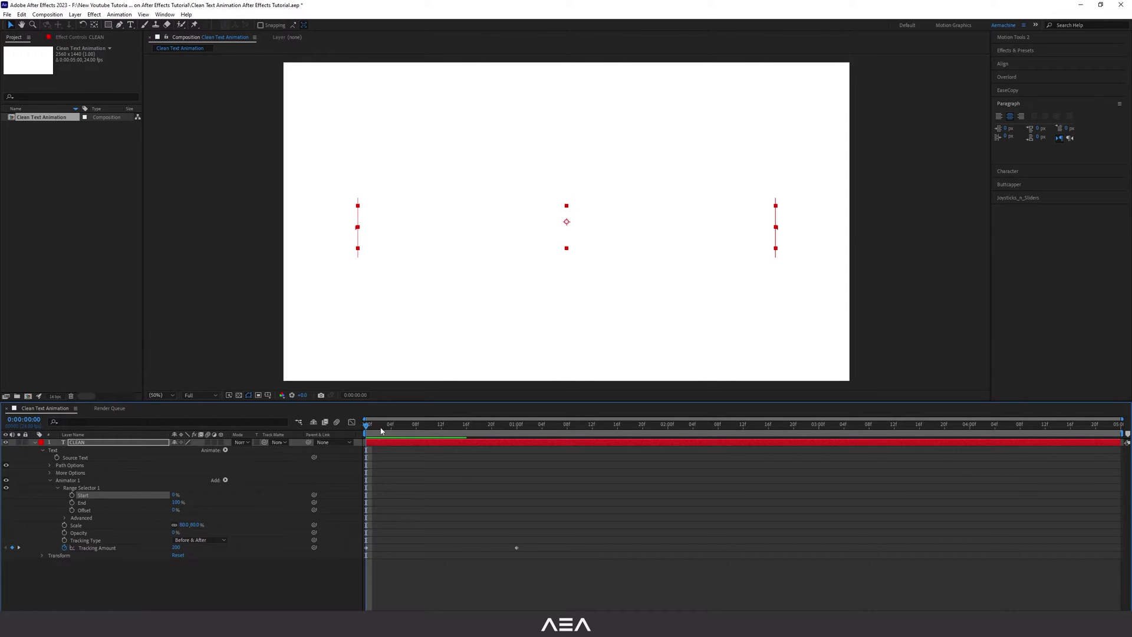
click(72, 495)
drag(476, 429, 519, 436)
click(216, 502)
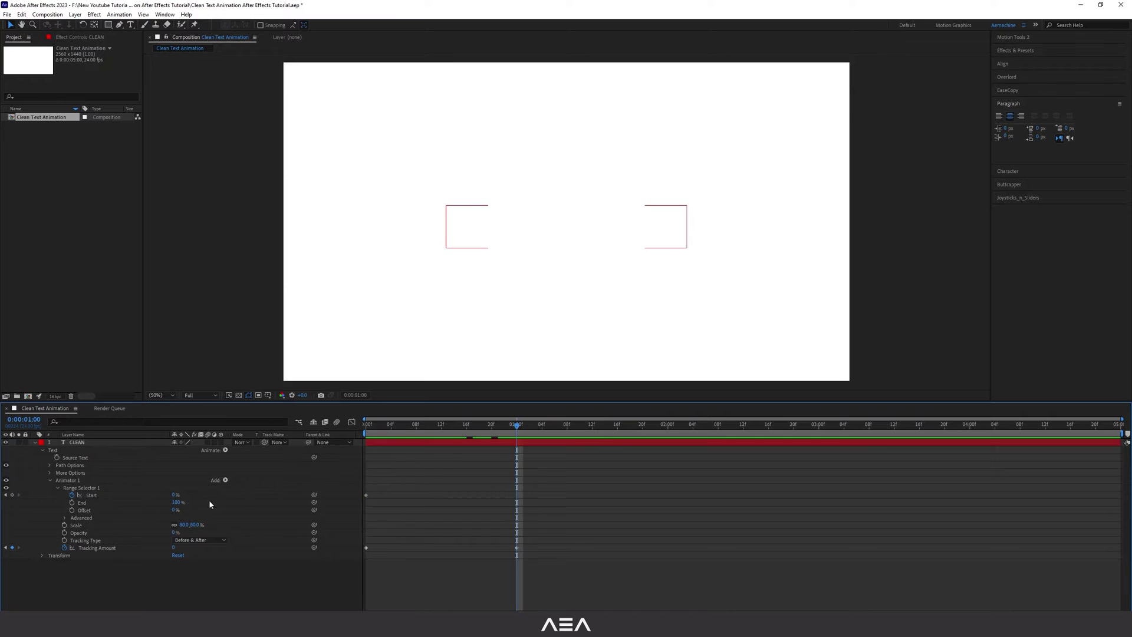
drag(173, 495, 226, 494)
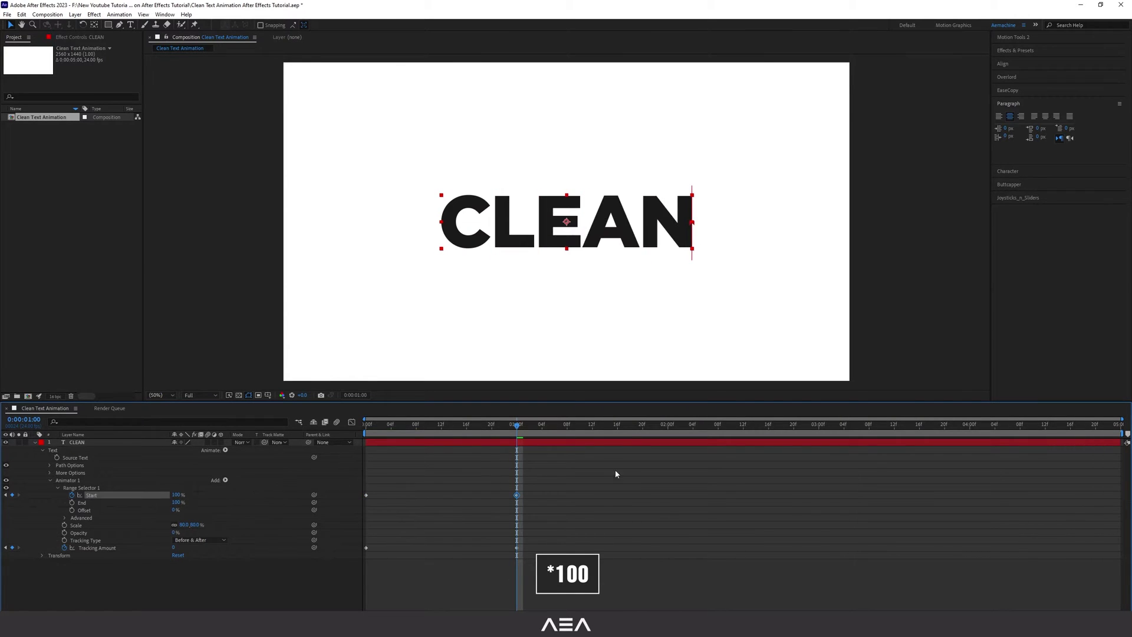
Shift both Start keyframes so they begin at frame 12, and preview the animation.
drag(567, 483, 442, 497)
drag(516, 426, 385, 435)
key(space)
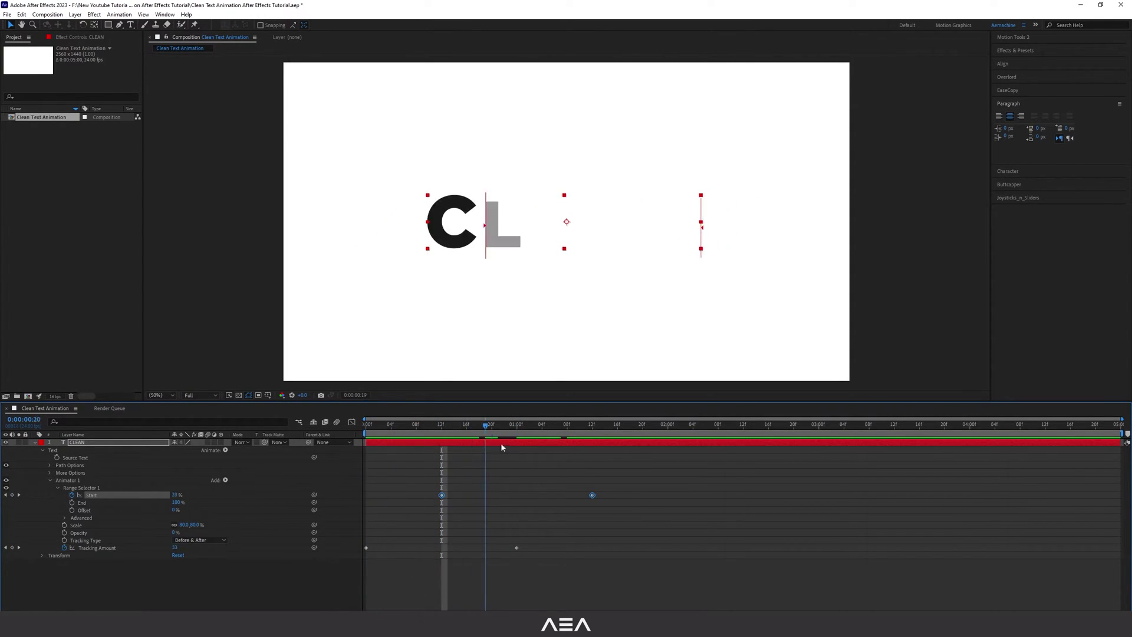
drag(607, 445, 351, 457)
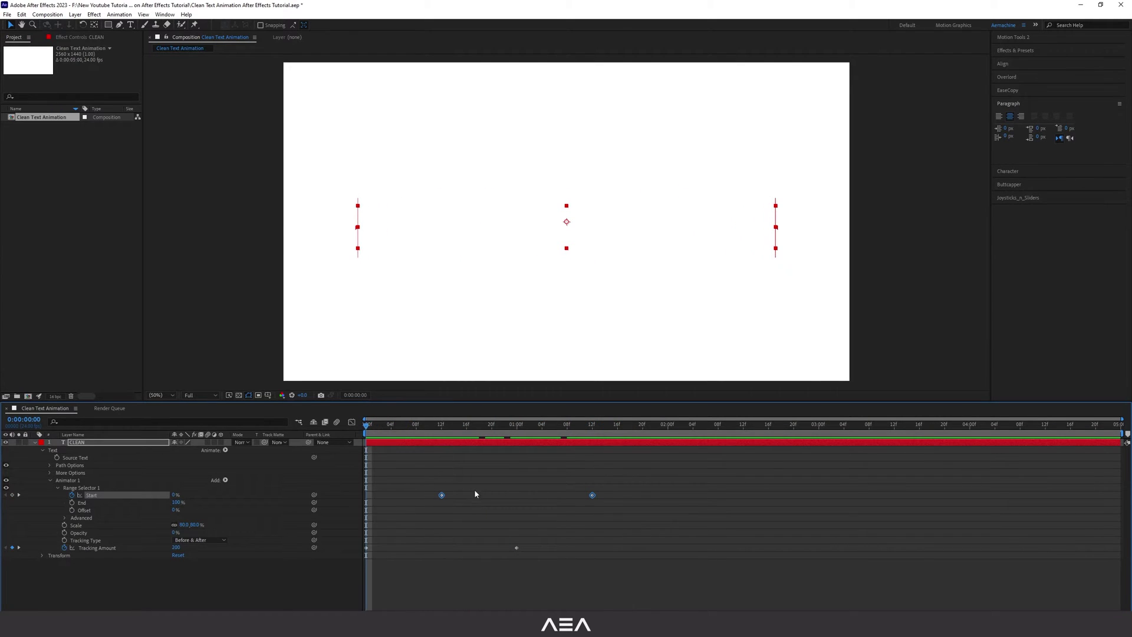
Return the Start keyframes to begin at frame 0, shift the Tracking Amount keyframes to begin at frame 12, and preview.
drag(424, 496, 373, 501)
drag(556, 536, 443, 549)
click(438, 434)
drag(438, 433, 331, 433)
key(space)
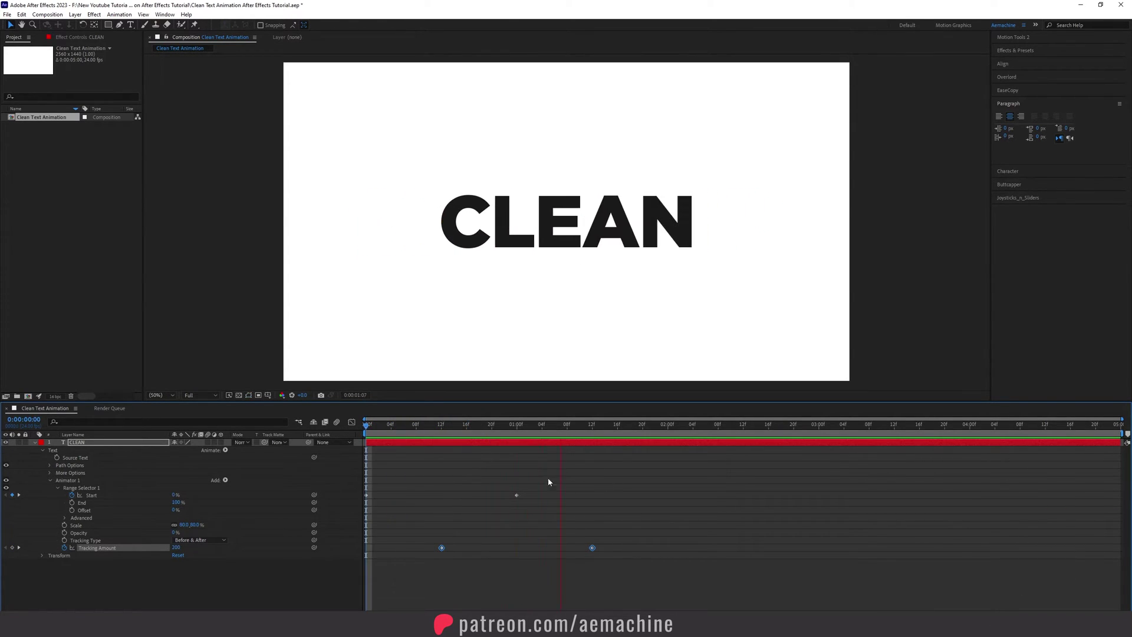
key(space)
Apply Easy Ease to all Start and Tracking Amount keyframes and preview the animation from the beginning.
drag(662, 484, 351, 582)
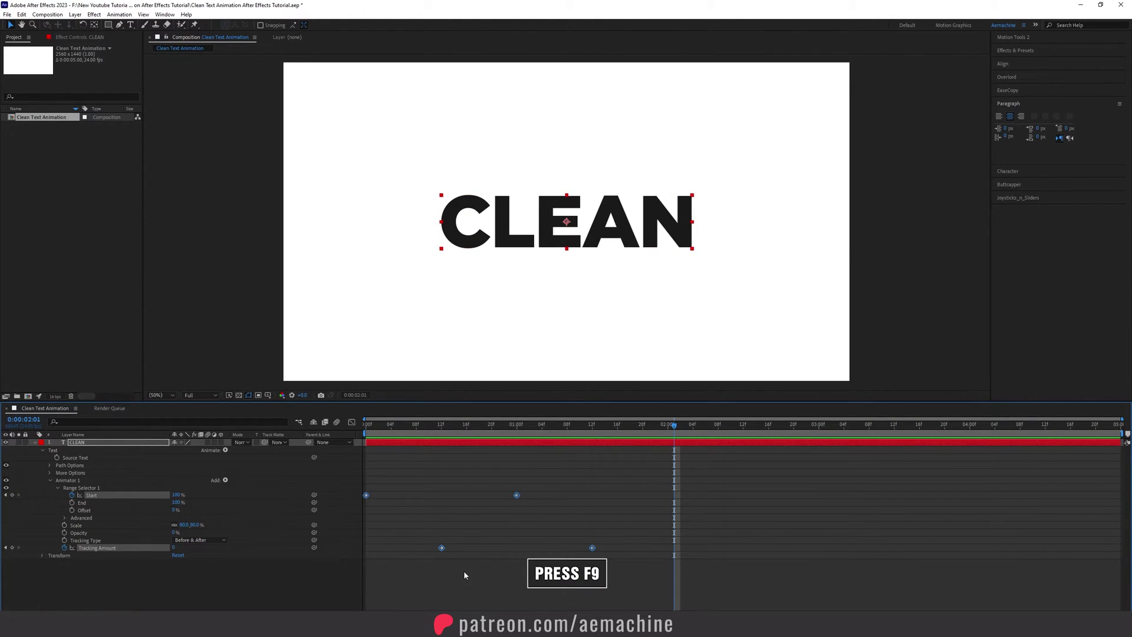
key(F9)
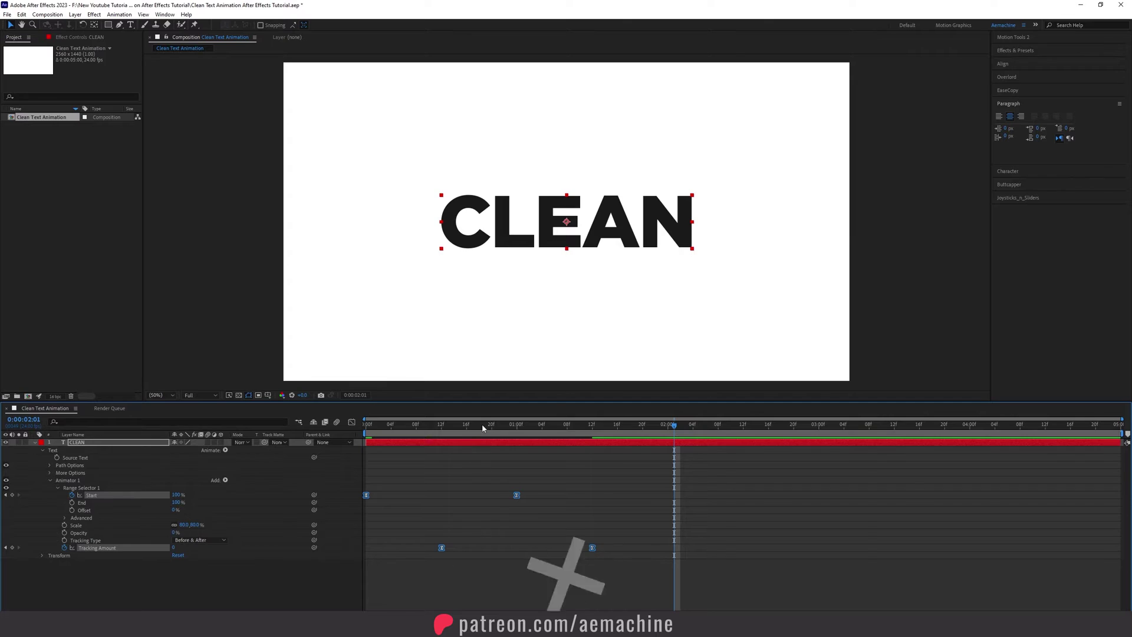
key(Home)
key(space)
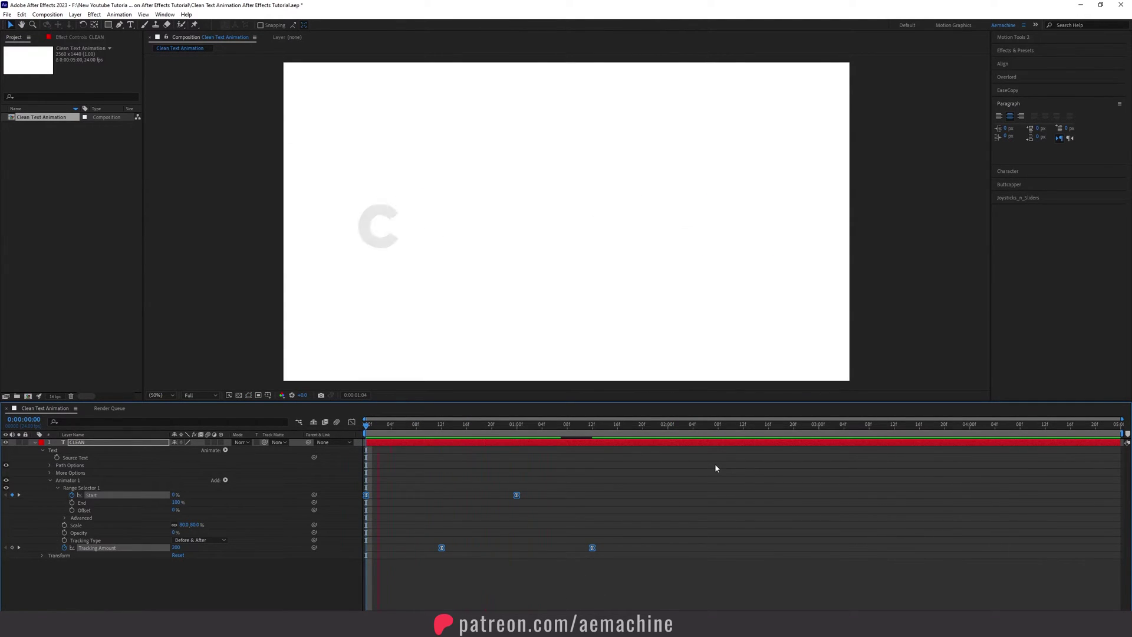
key(space)
key(space)
key(space)
Shorten the composition's work area to end at about 3 seconds.
drag(702, 426, 363, 446)
key(n)
drag(492, 426, 650, 437)
click(622, 549)
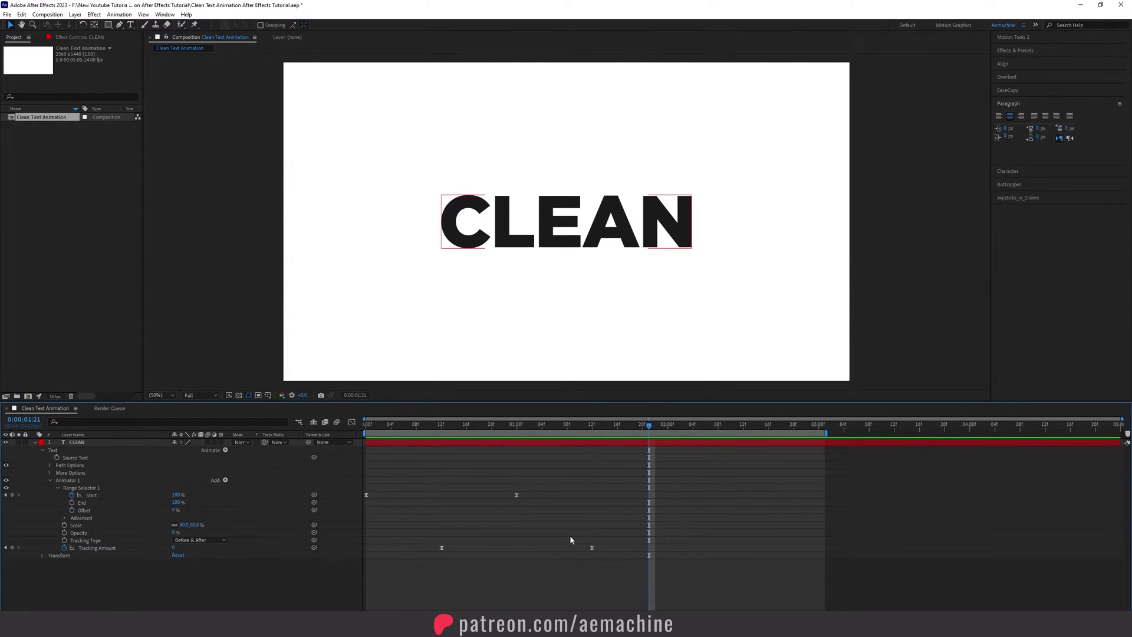
Reshape the Tracking Amount curve in the Graph Editor with a long ease into the last keyframe, preview it, and collapse the layer.
drag(620, 544, 408, 560)
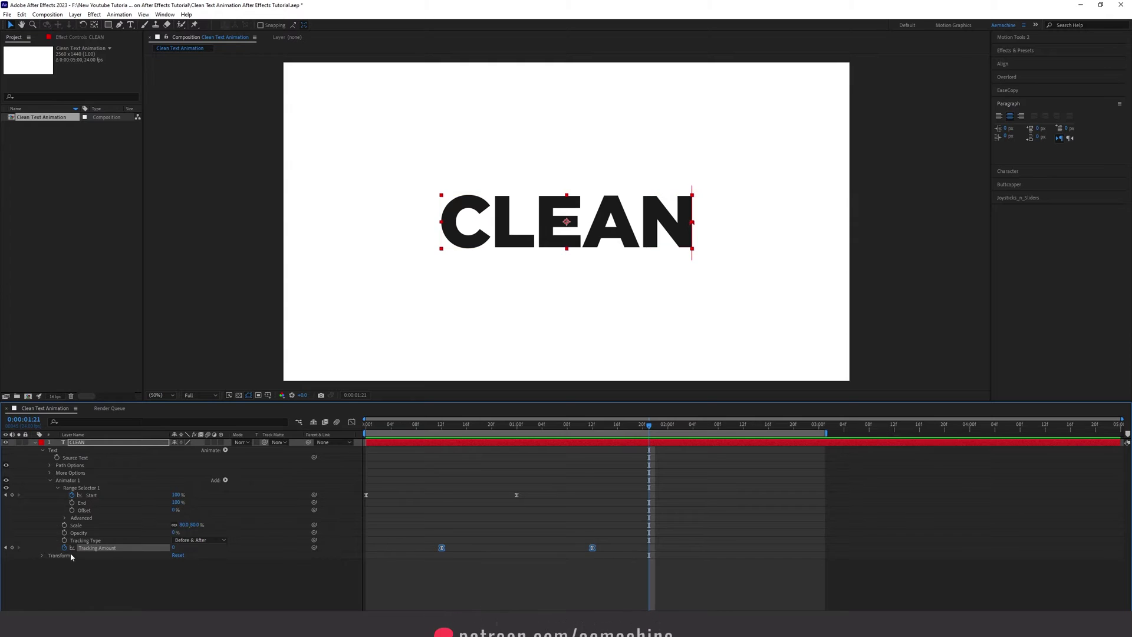
click(352, 422)
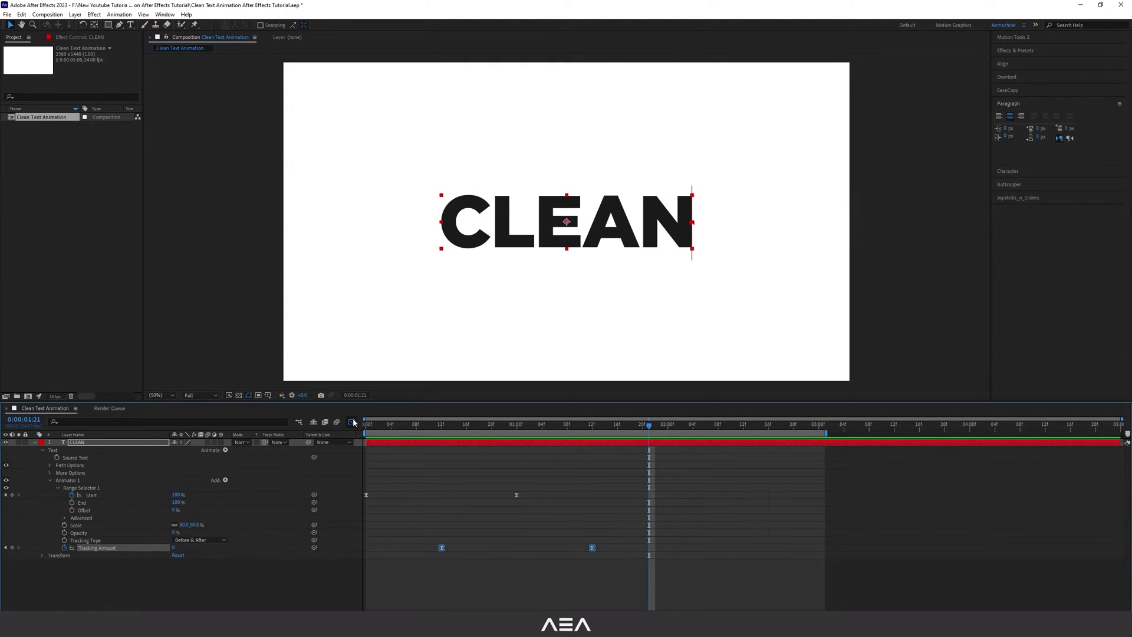
drag(605, 530, 467, 575)
drag(493, 450, 503, 448)
key(Home)
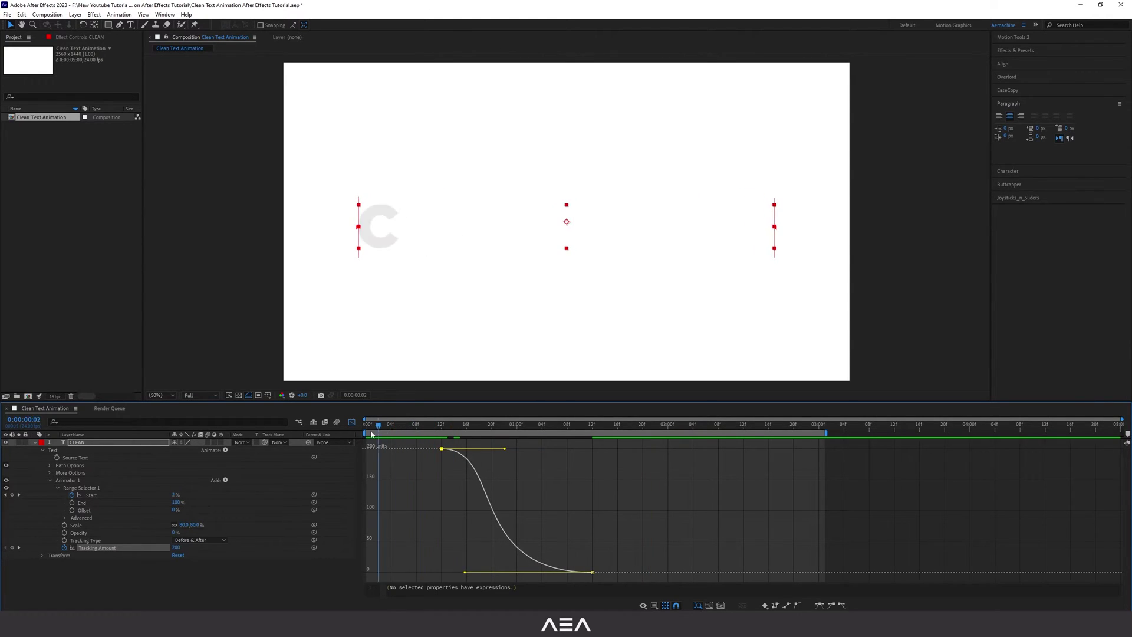
key(space)
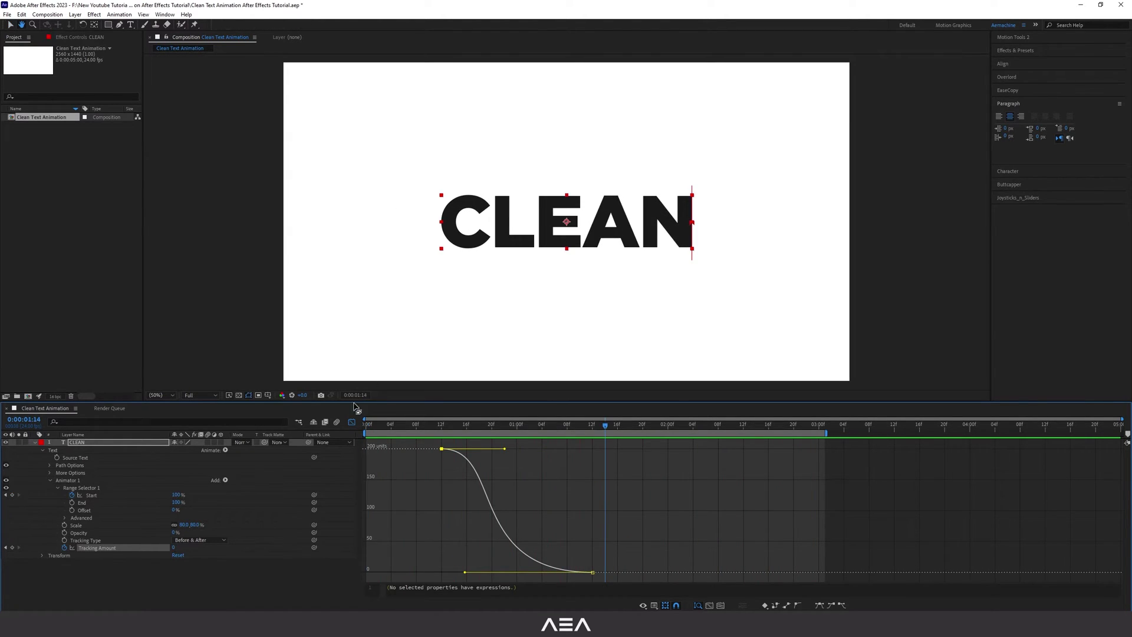
click(351, 423)
key(F2)
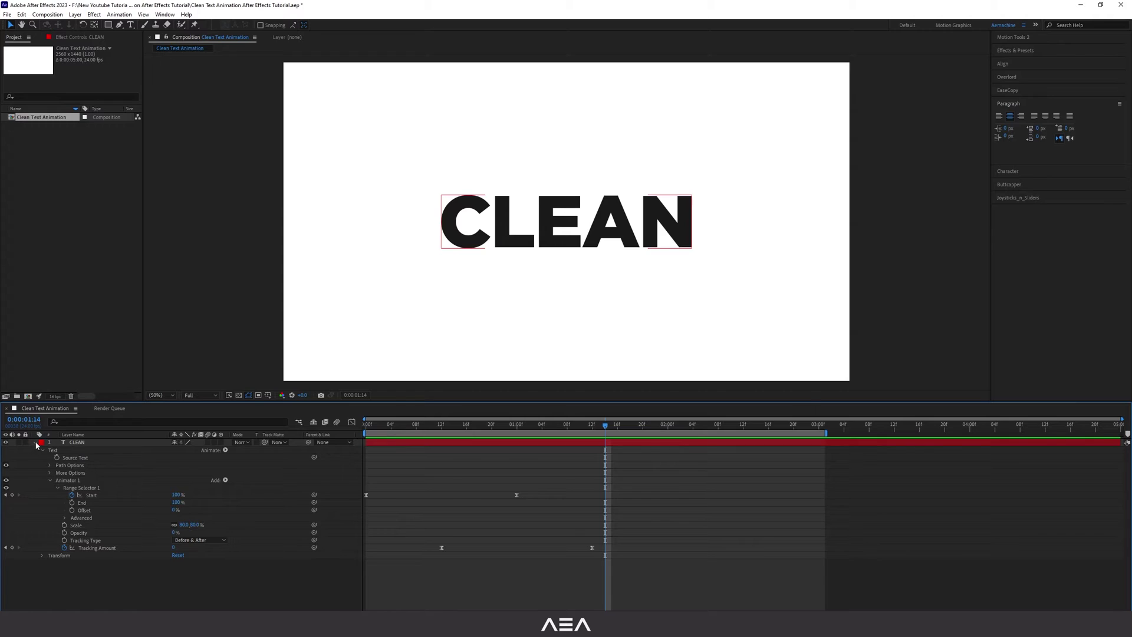
click(35, 443)
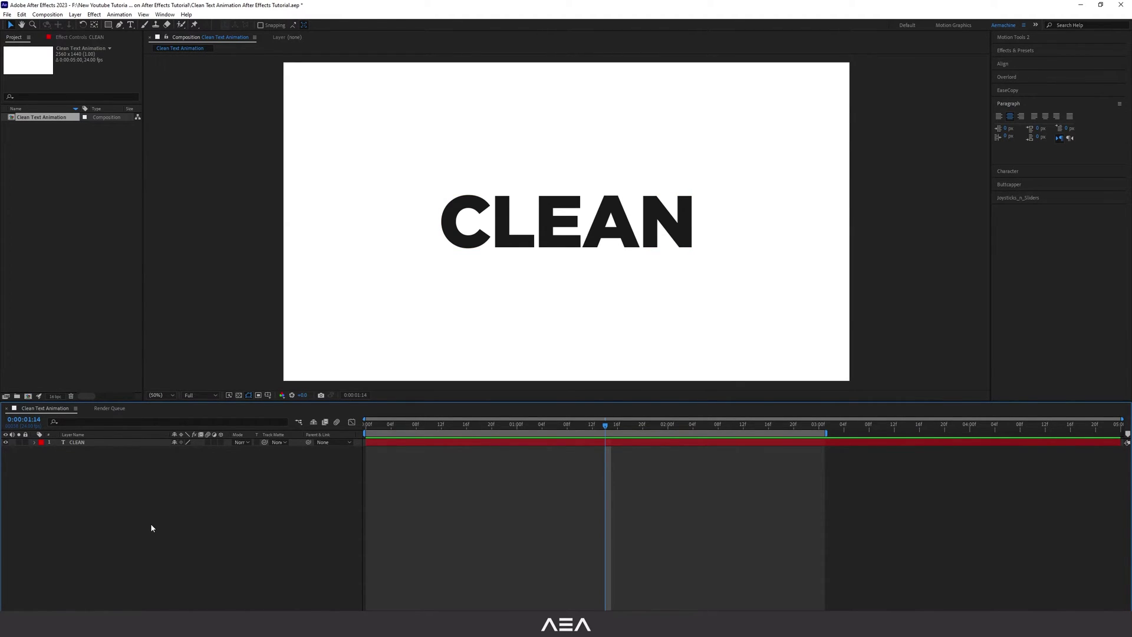
Apply the CC Light Sweep effect to the CLEAN layer and move its center to about 1110, 408.
click(89, 443)
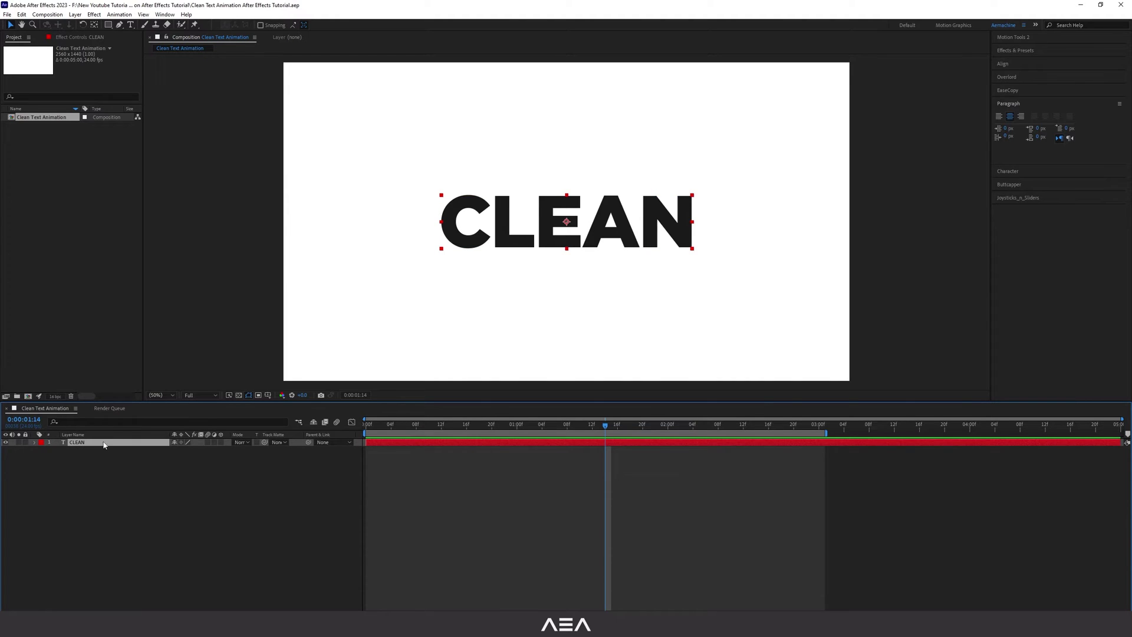
click(1031, 50)
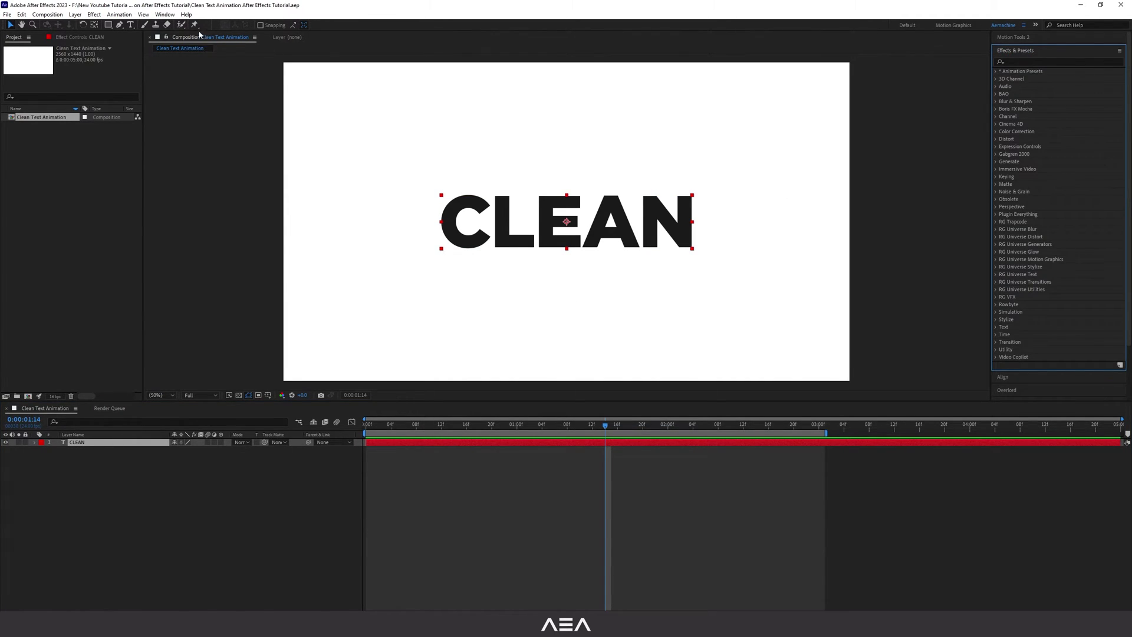
click(165, 15)
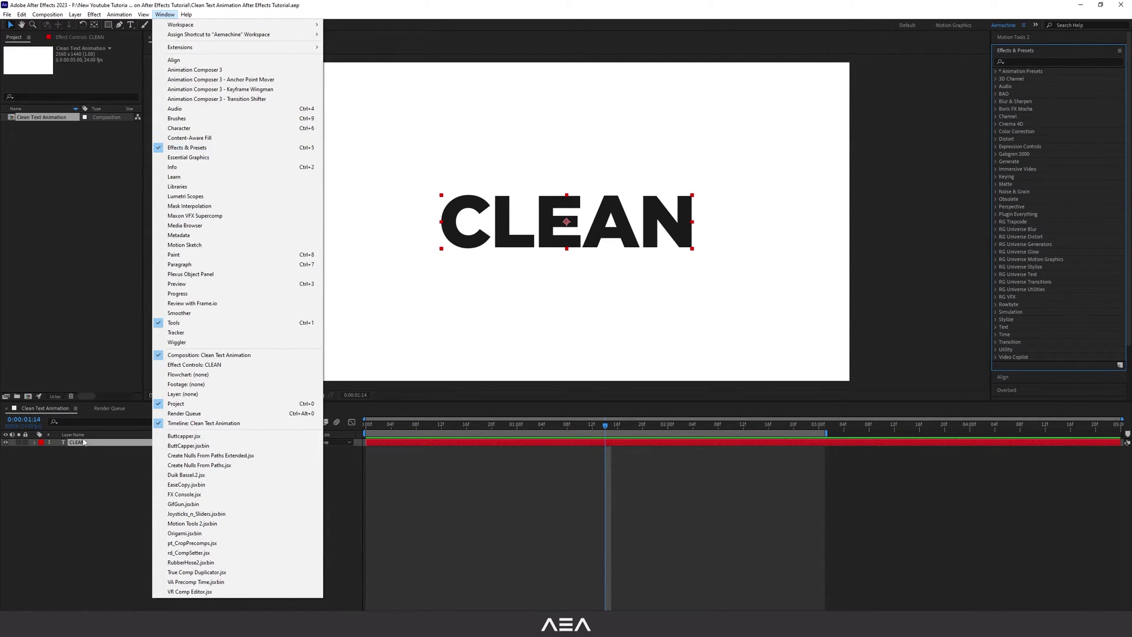
click(311, 151)
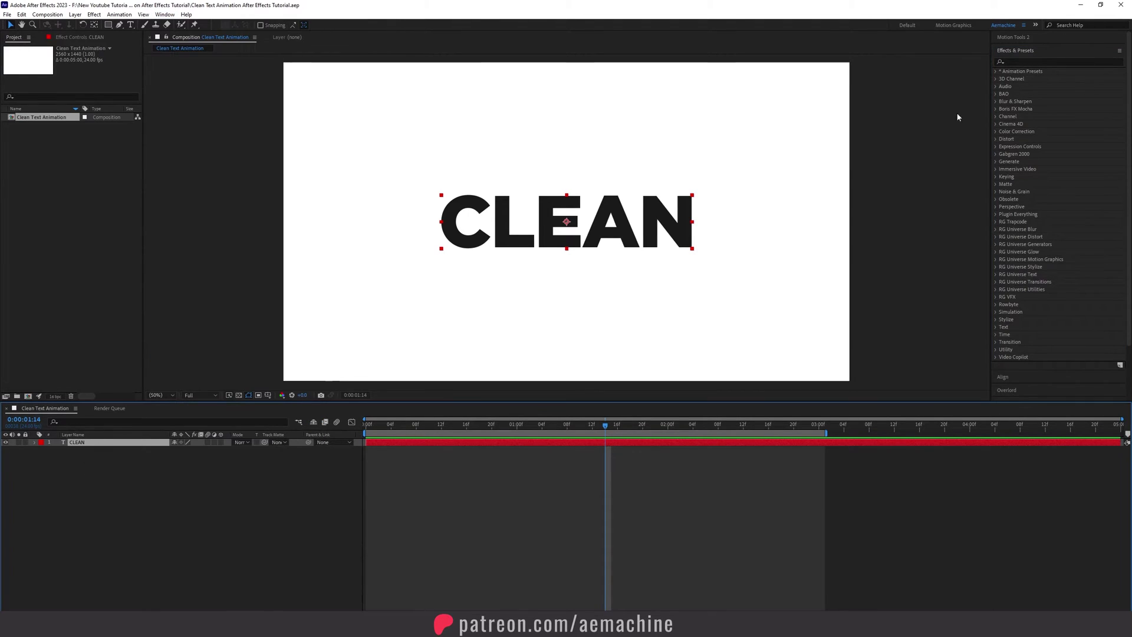
click(1022, 61)
text(cc light s)
drag(1053, 79, 111, 447)
drag(570, 146, 529, 153)
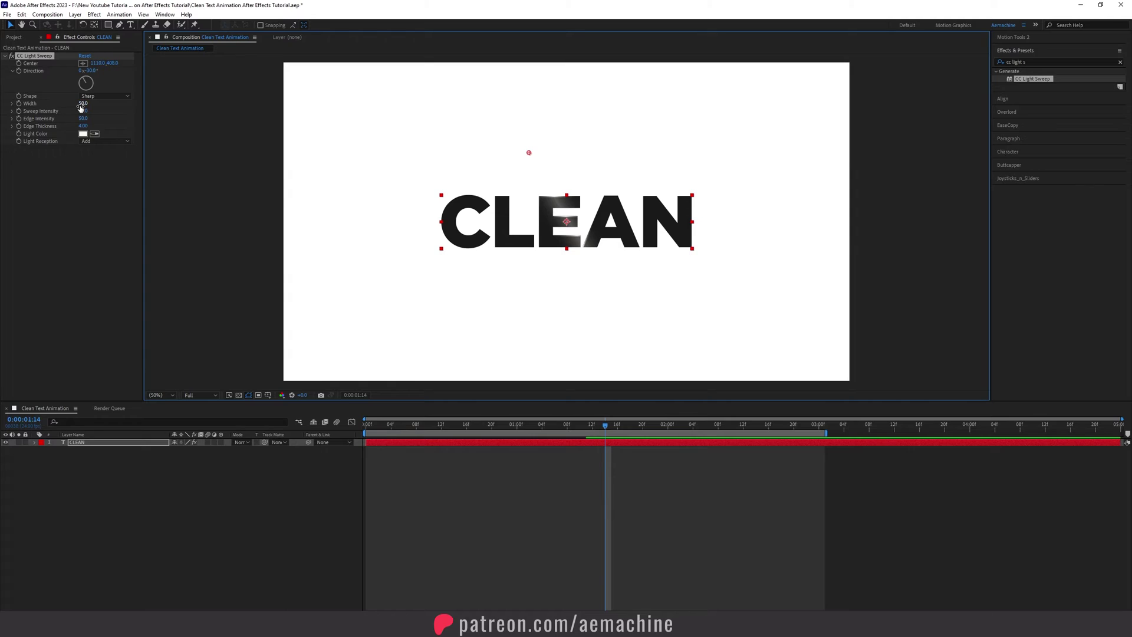
Widen the light sweep to about 125 and set its Shape to Smooth.
drag(85, 104, 129, 107)
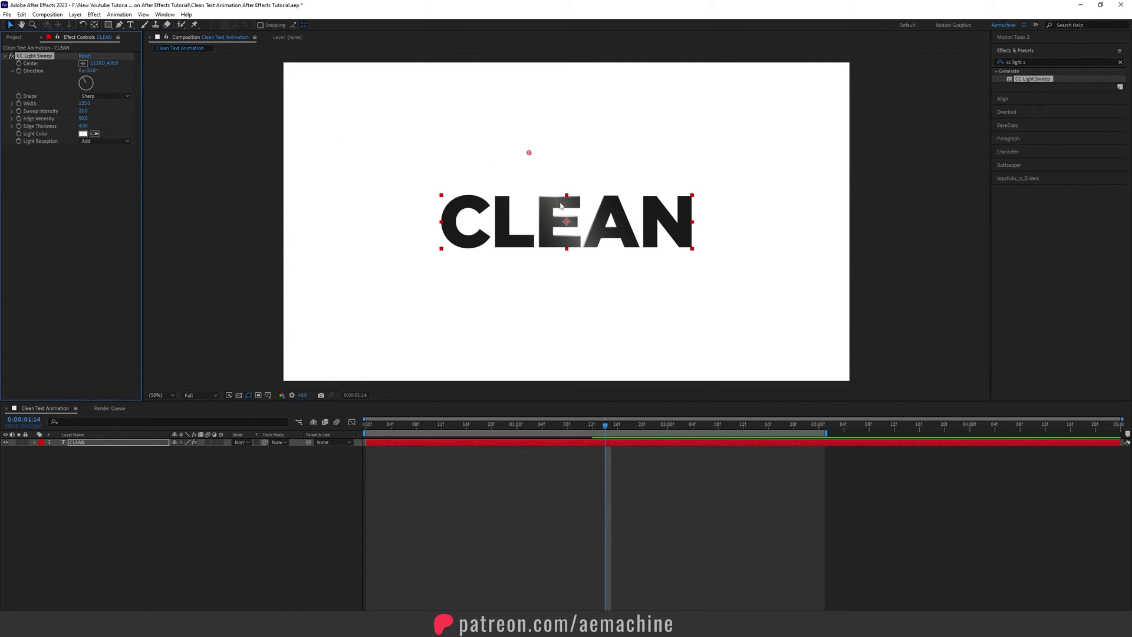
click(108, 96)
click(94, 111)
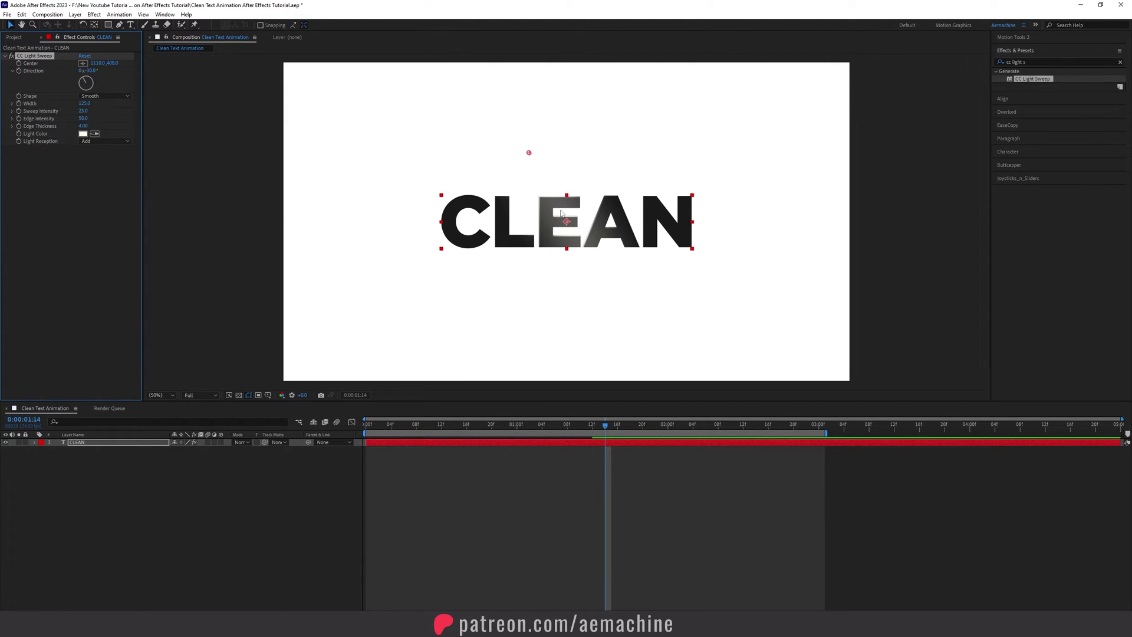
Set the light sweep's Width to 67, Sweep Intensity to 33 and Edge Intensity to 37.
scroll(571, 211, up, 1)
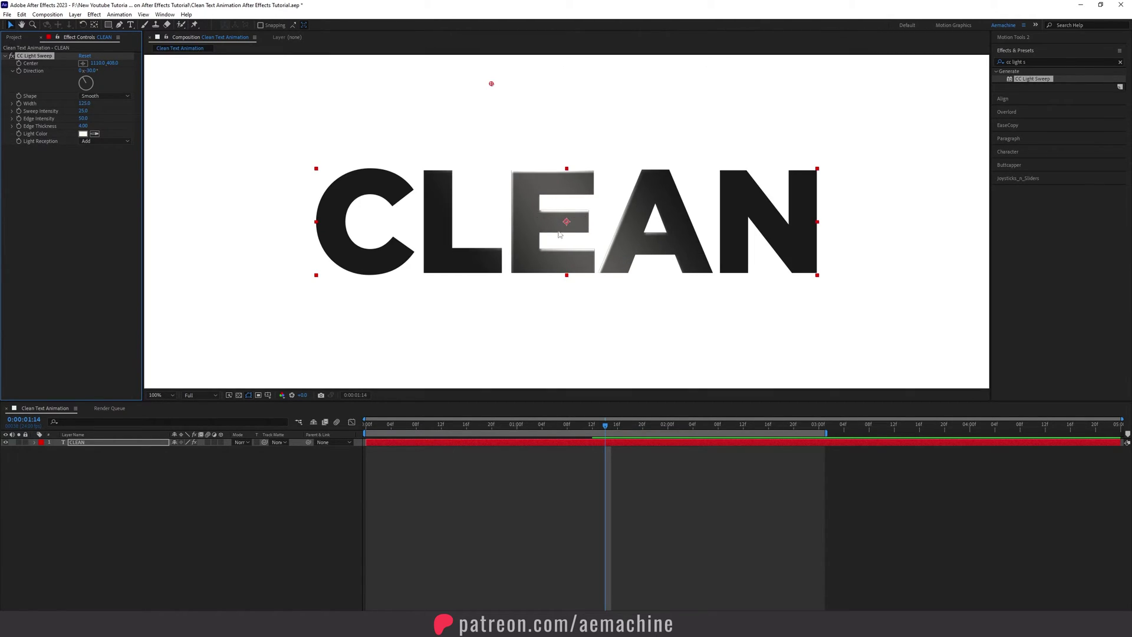
click(83, 103)
text(67)
key(Return)
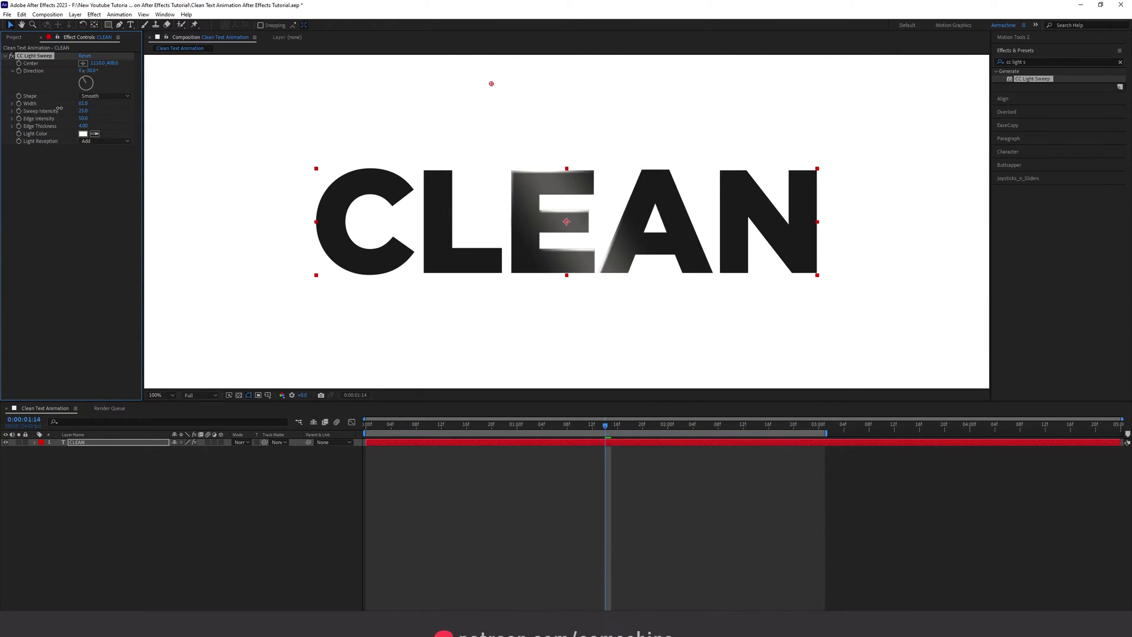
drag(83, 111, 49, 120)
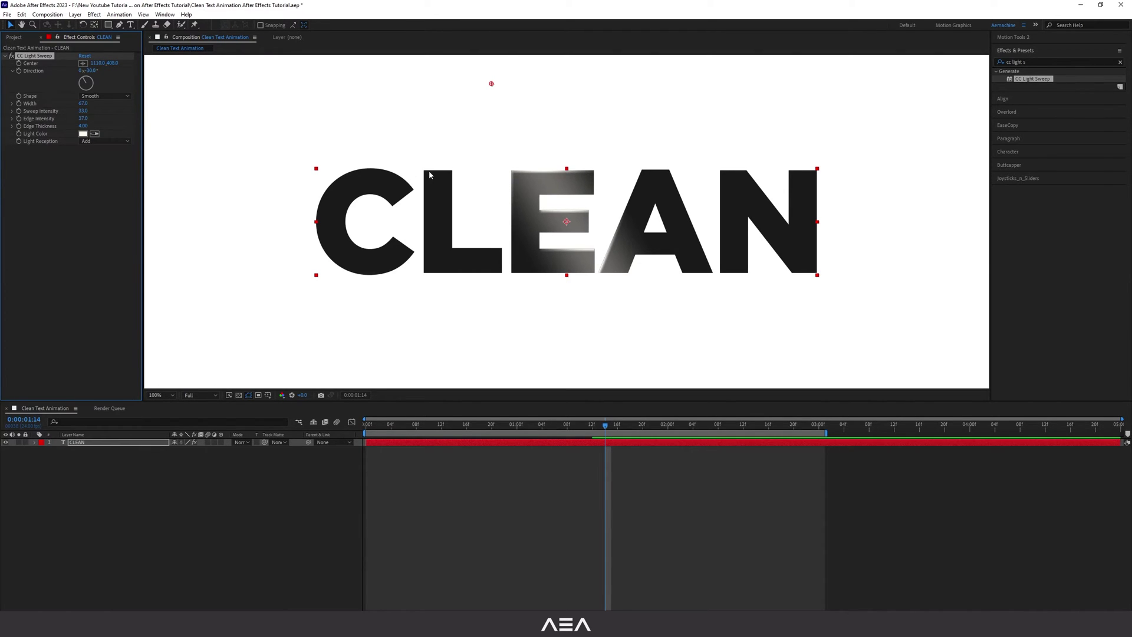
Set the light sweep's Light Color to pure white, FFFFFF.
click(83, 134)
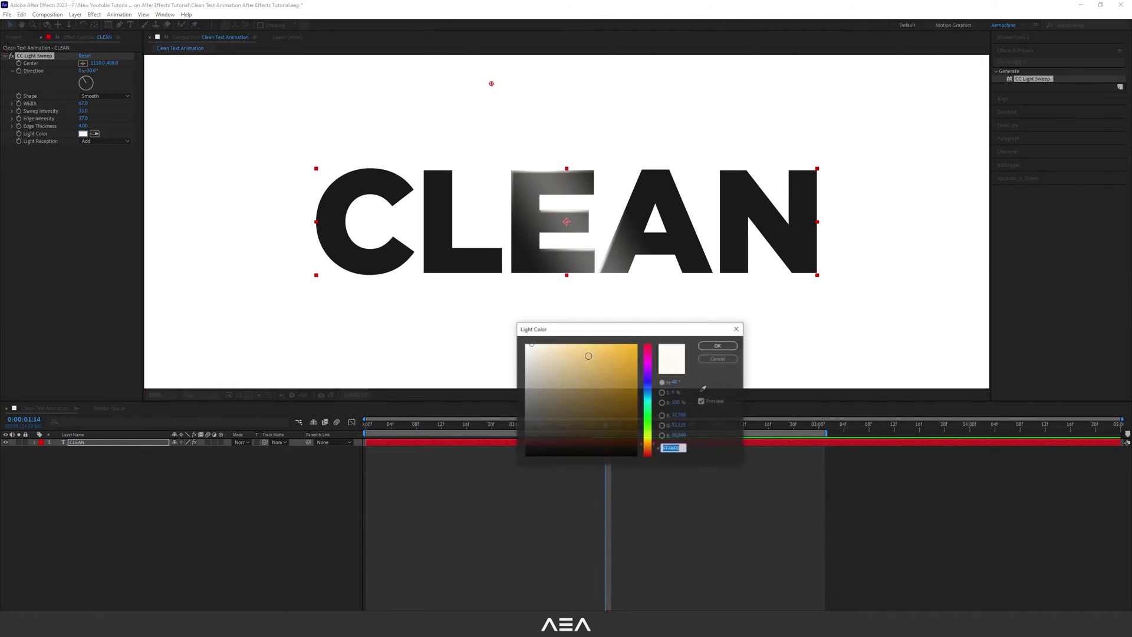
drag(528, 351, 521, 343)
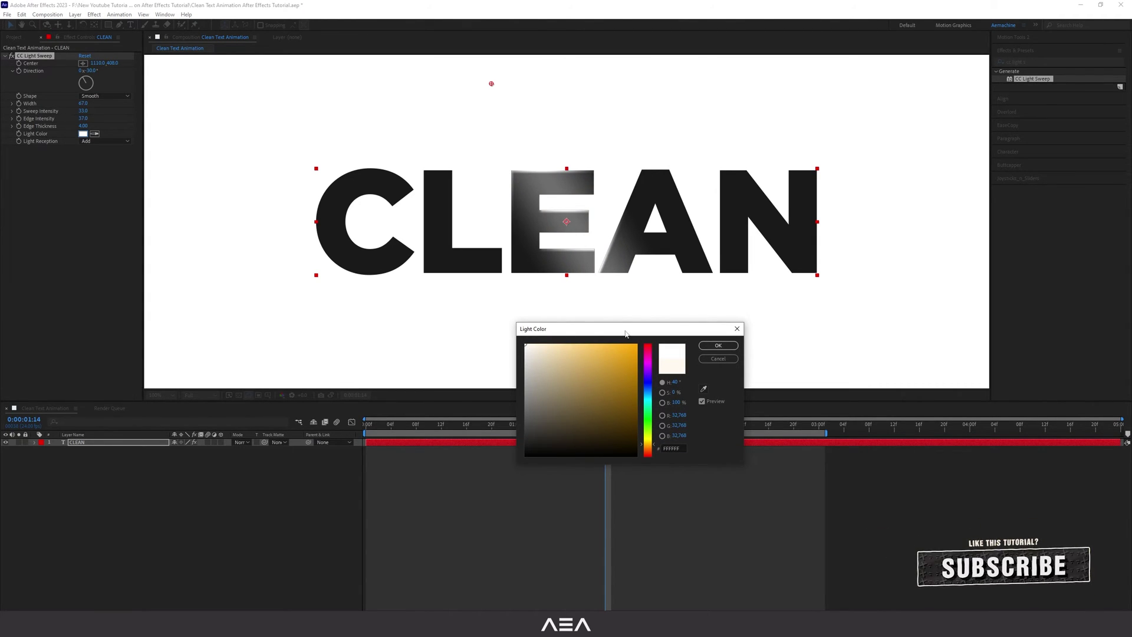
click(718, 345)
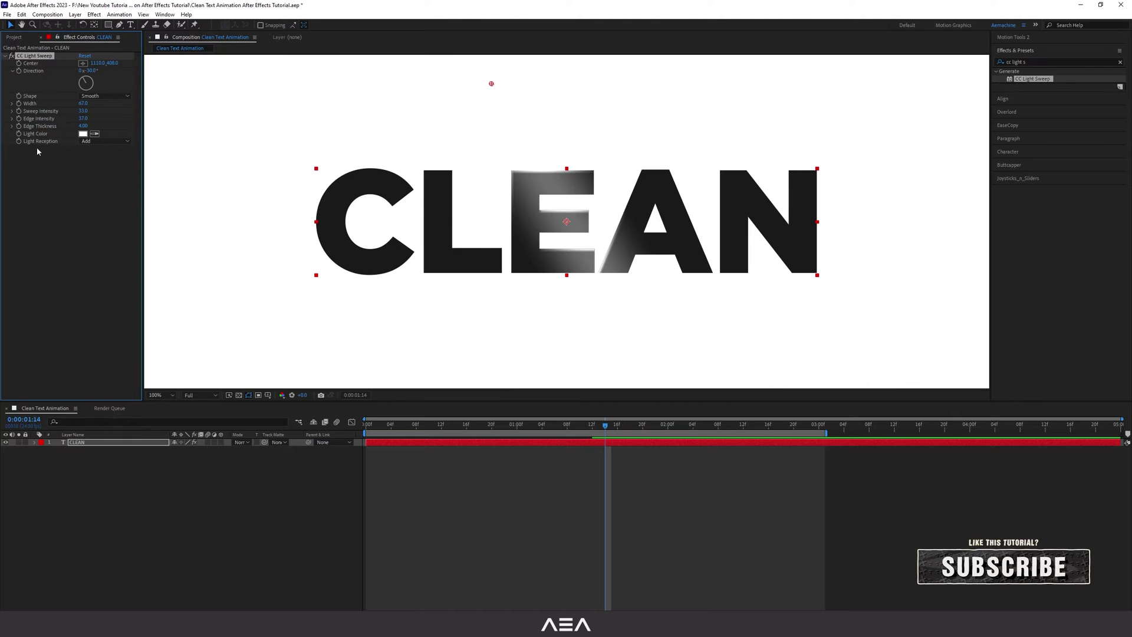
Set the light sweep's Light Reception to Cutout and its Light Color to a light grey.
click(110, 141)
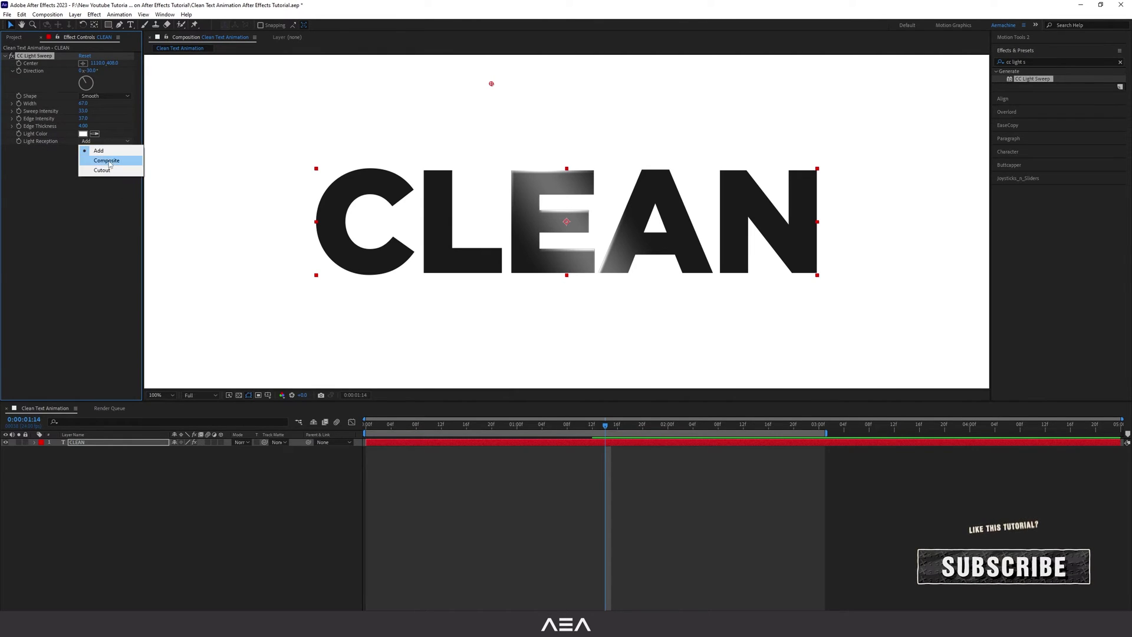
click(105, 171)
click(83, 134)
drag(526, 384, 510, 359)
click(727, 346)
scroll(564, 253, down, 1)
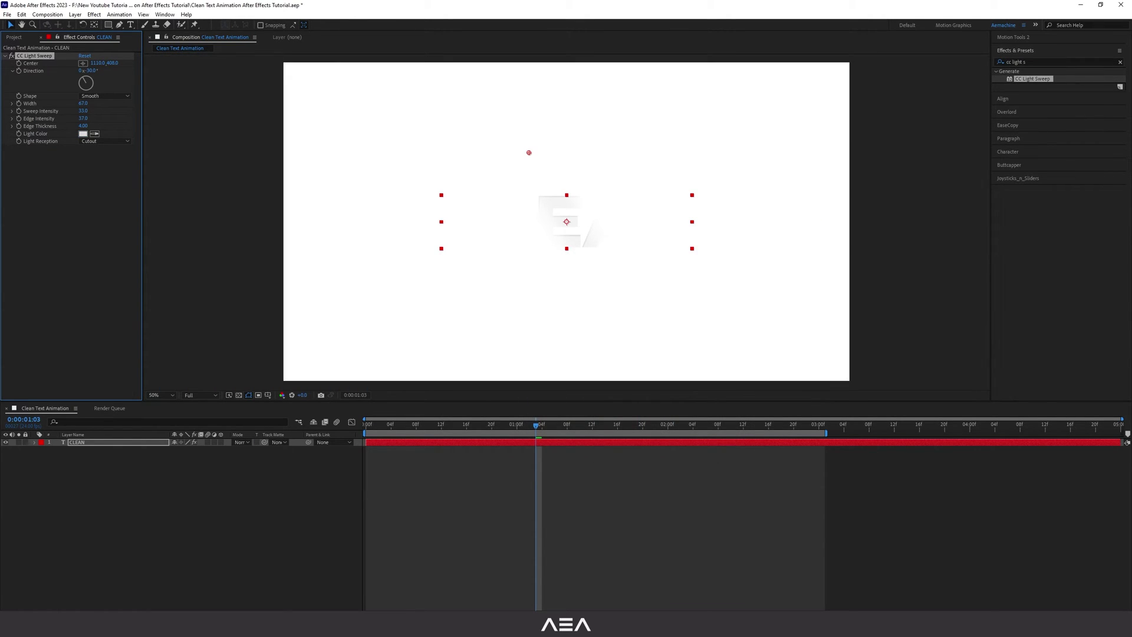
Duplicate the CLEAN text layer and place the copy below the original in the layer order.
click(92, 447)
key(ctrl+d)
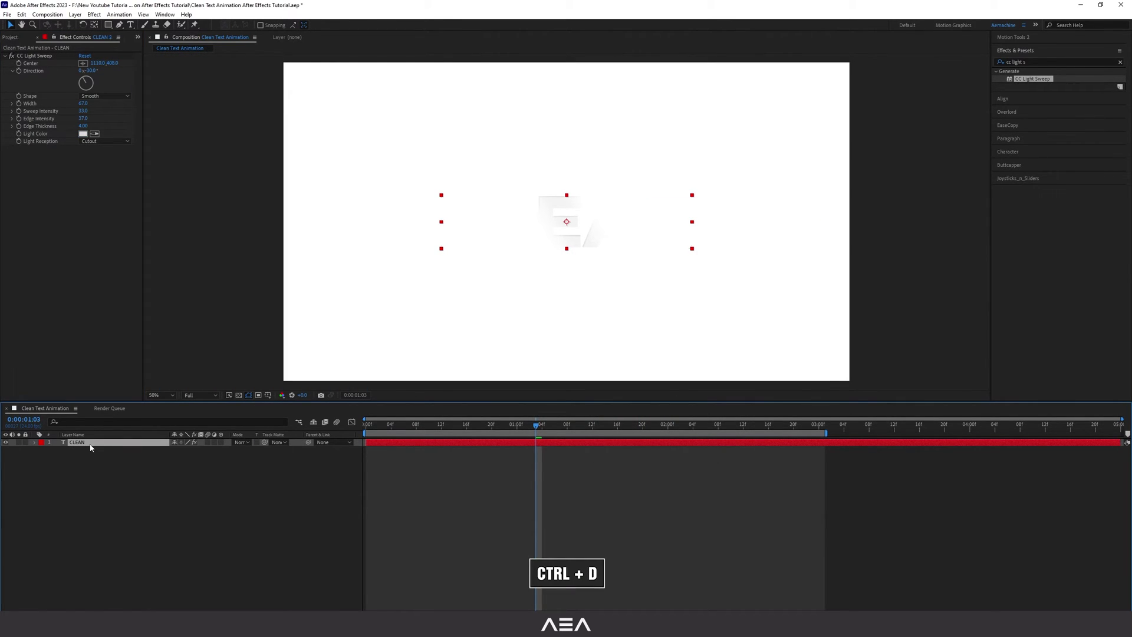
drag(87, 444, 87, 474)
Remove the CC Light Sweep effect from the lower text layer, CLEAN 2.
click(20, 56)
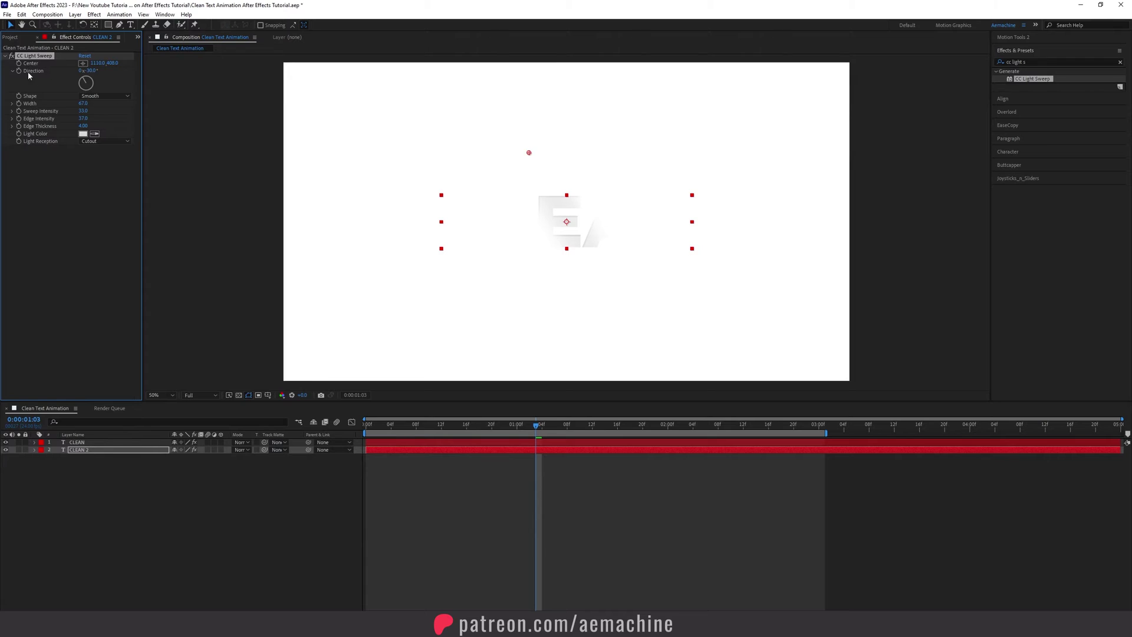
key(Delete)
key(/)
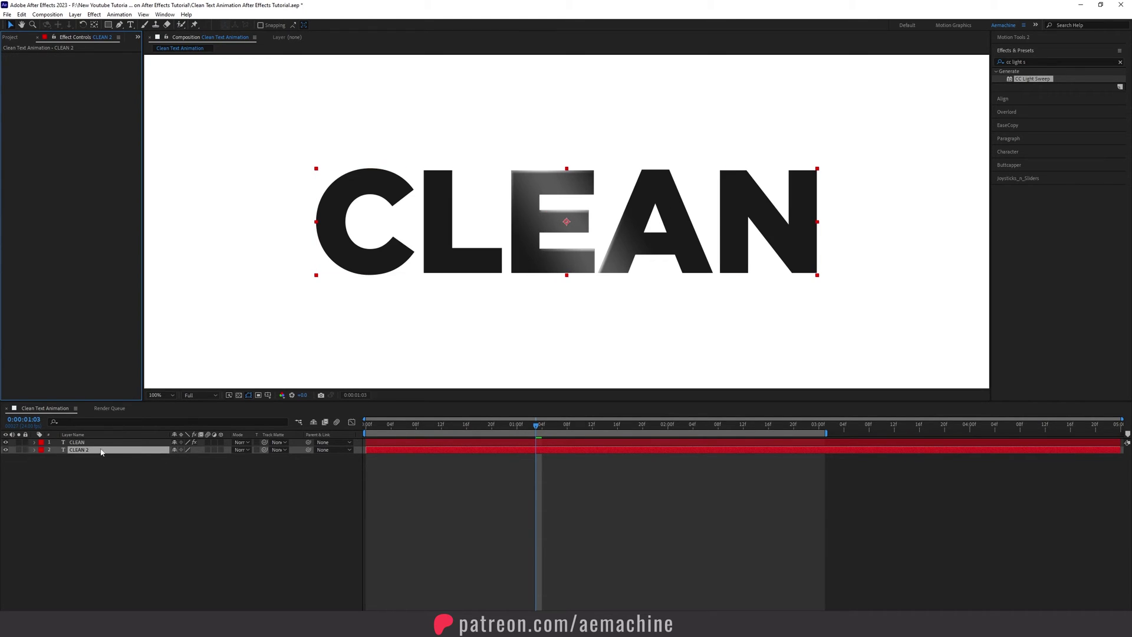
Compare the upper CLEAN layer with its CC Light Sweep effect turned off and back on.
click(51, 443)
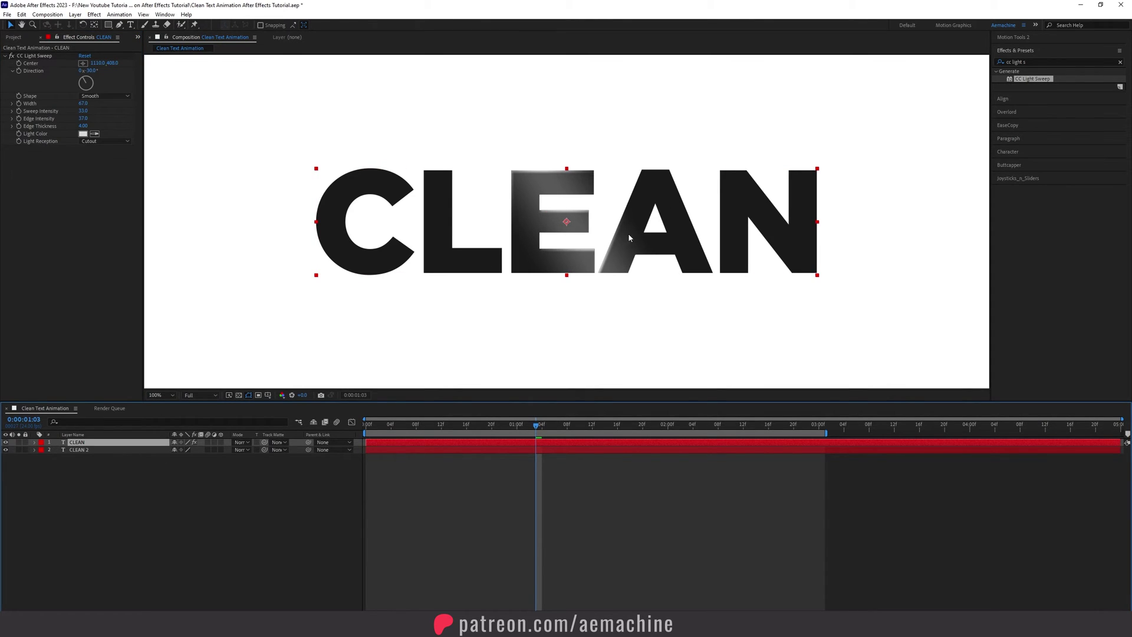
click(11, 56)
click(11, 56)
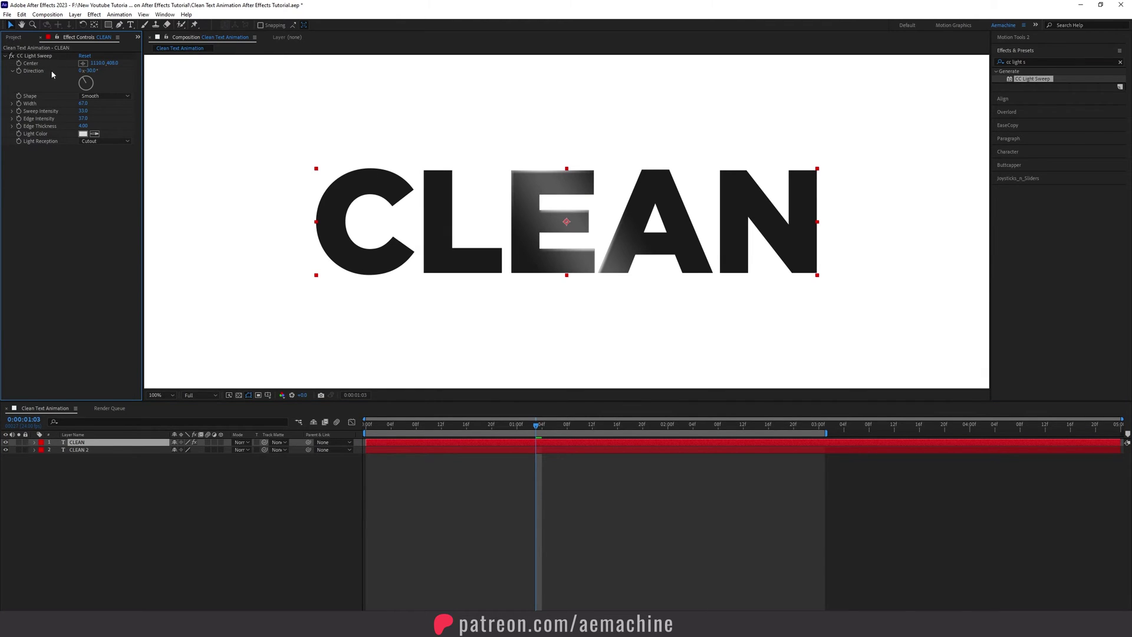
key(comma)
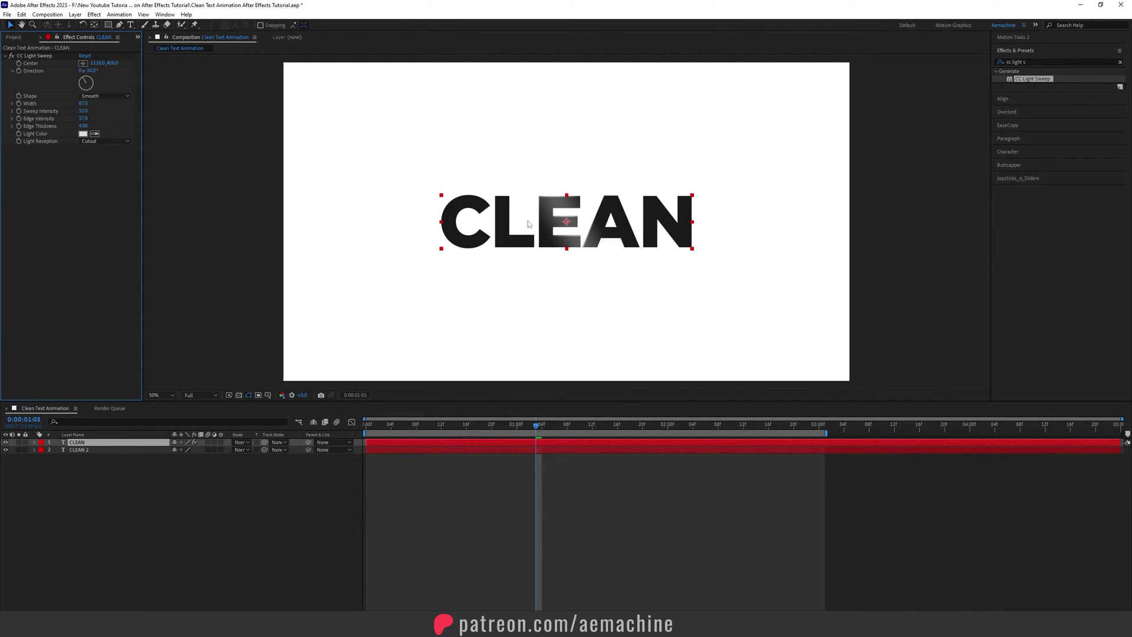
Return to the first frame and reveal the keyframed properties of both text layers.
click(33, 57)
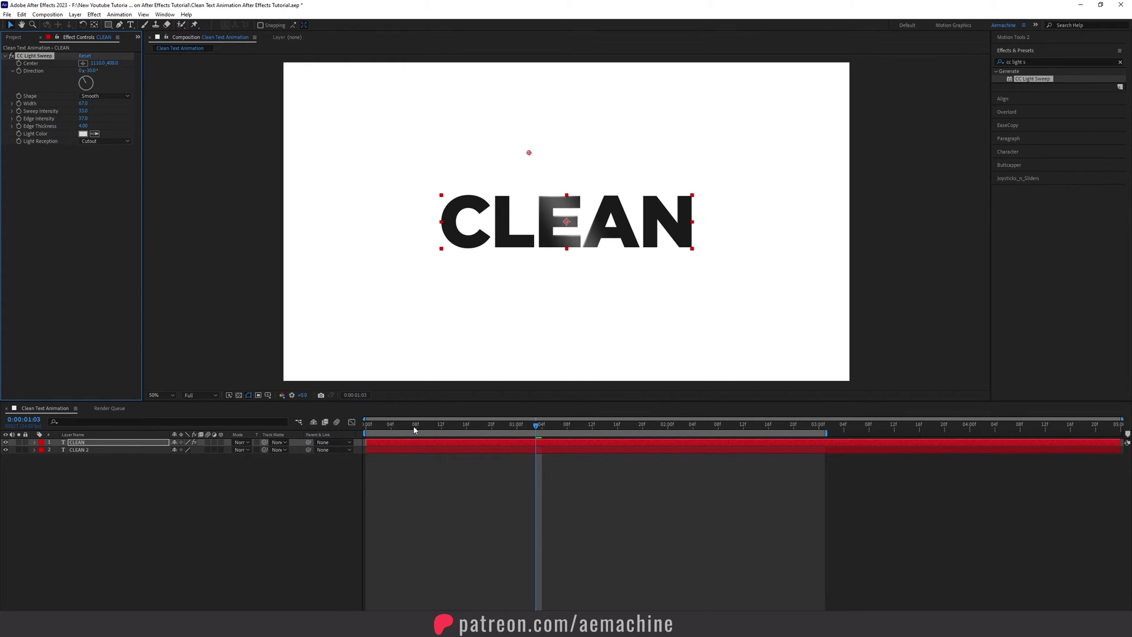
drag(382, 429, 328, 429)
drag(105, 499, 62, 434)
key(u)
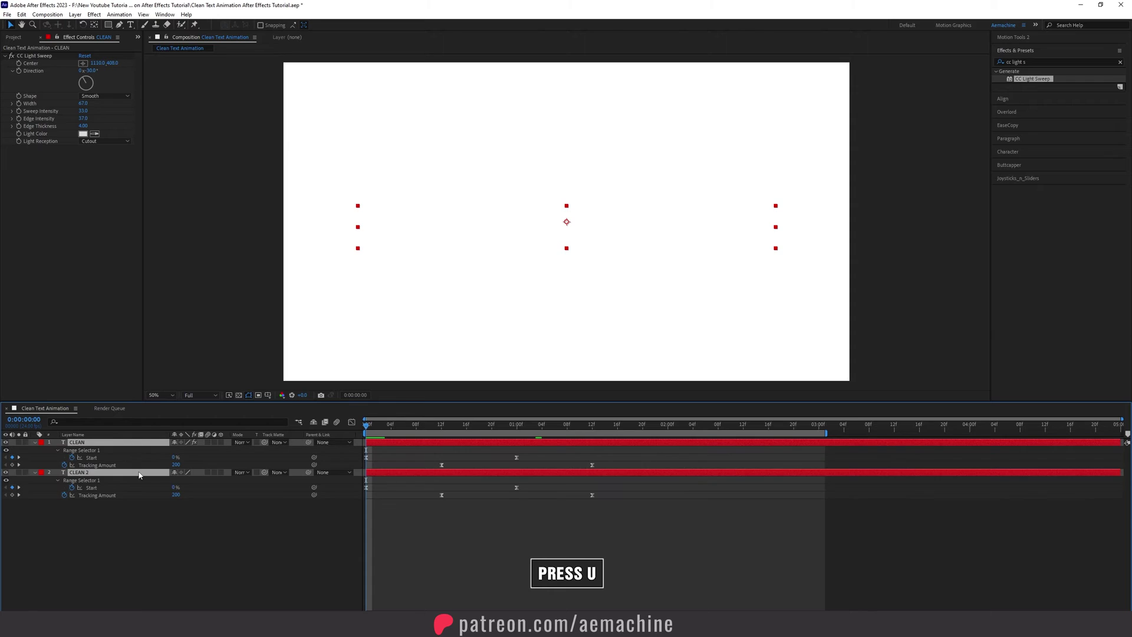
Keyframe the light sweep's Center at the first frame, well left of the word at about -252, 408, and reveal that property in the timeline.
click(69, 443)
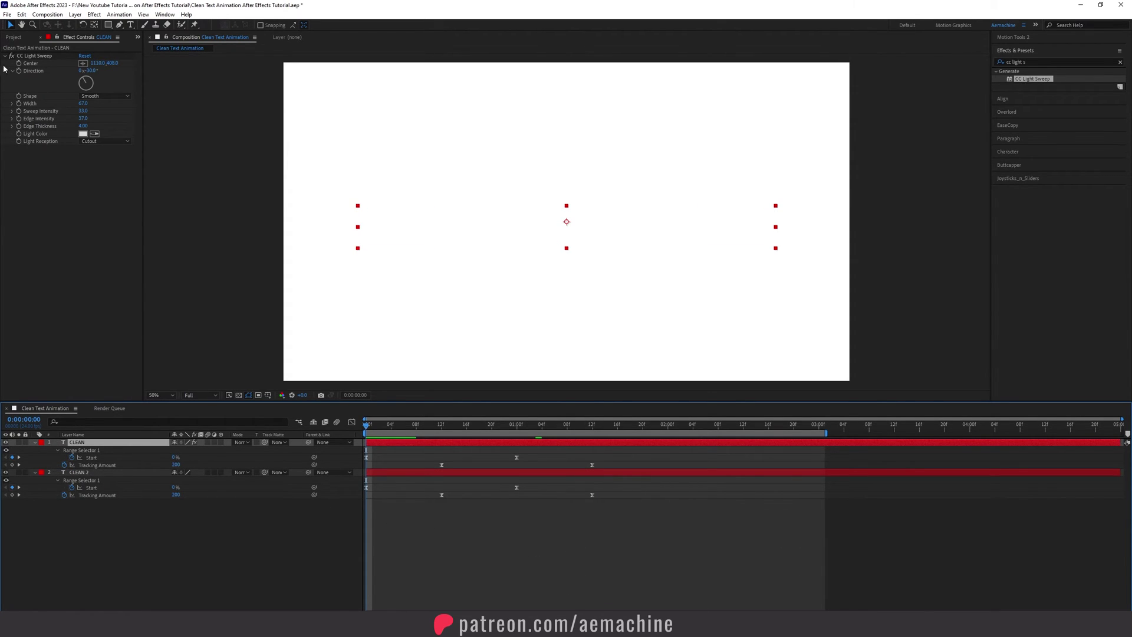
click(32, 56)
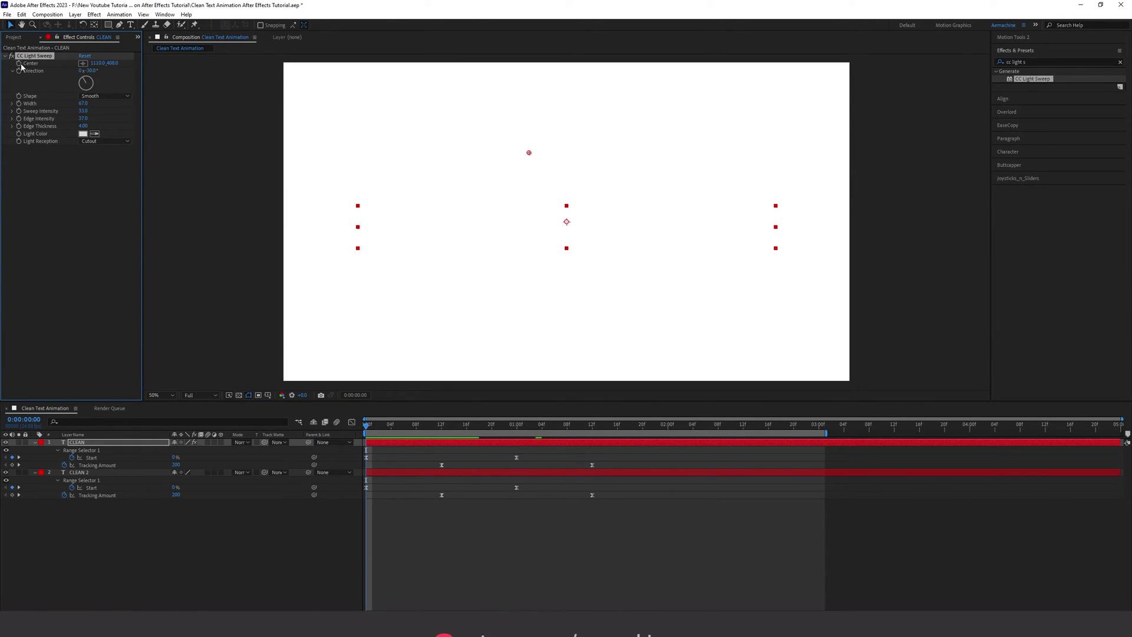
drag(529, 154, 494, 153)
drag(325, 155, 198, 154)
click(105, 444)
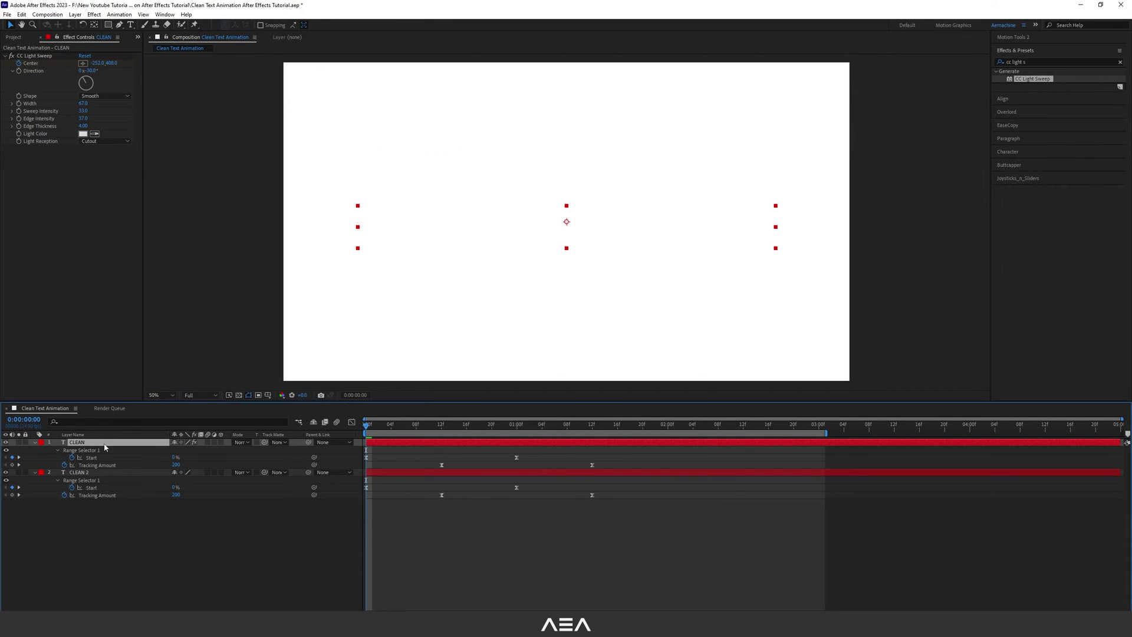
key(u)
key(u)
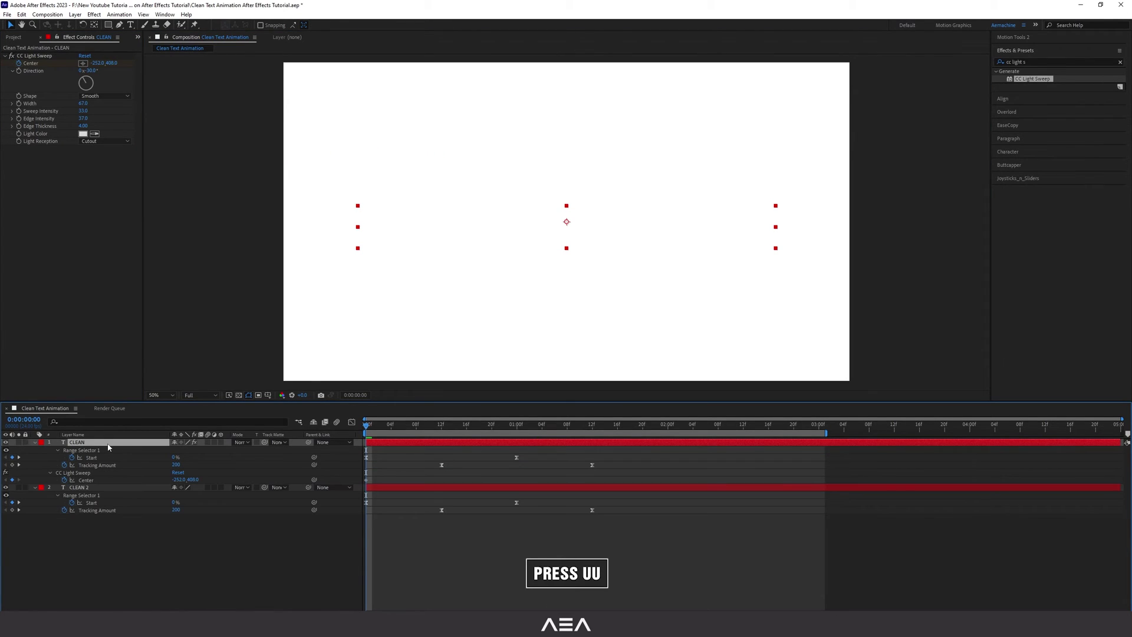
At 0:00:01:12, keyframe the light sweep's Center beyond the right end of the word, at about 2464, 408, and preview the sweep.
drag(375, 429, 592, 426)
click(247, 470)
click(36, 56)
drag(227, 153, 720, 175)
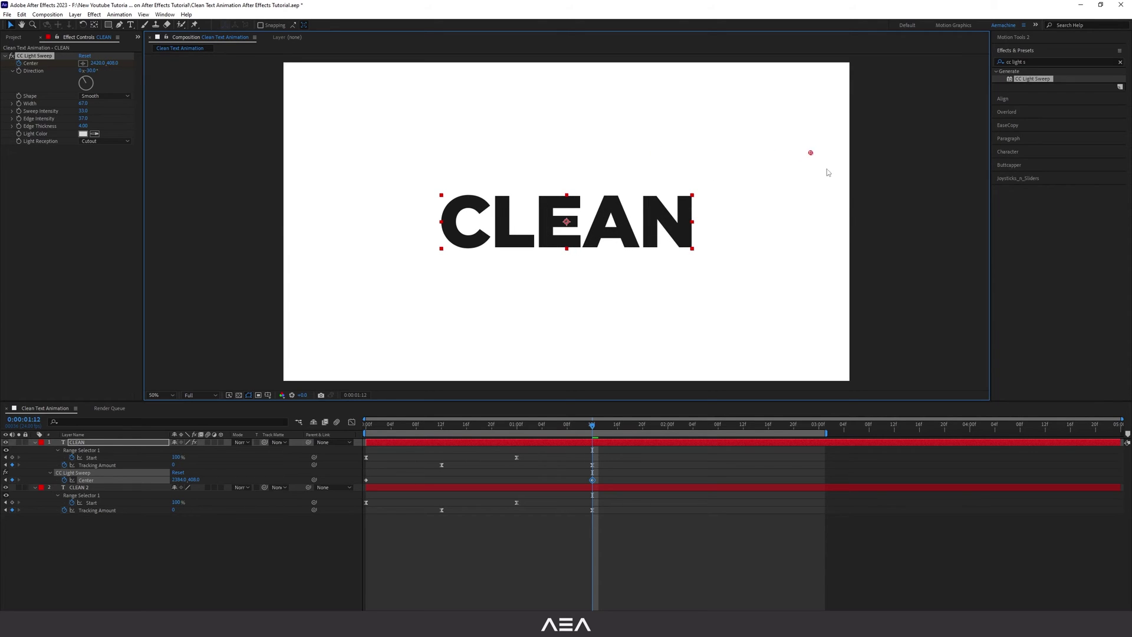
key(space)
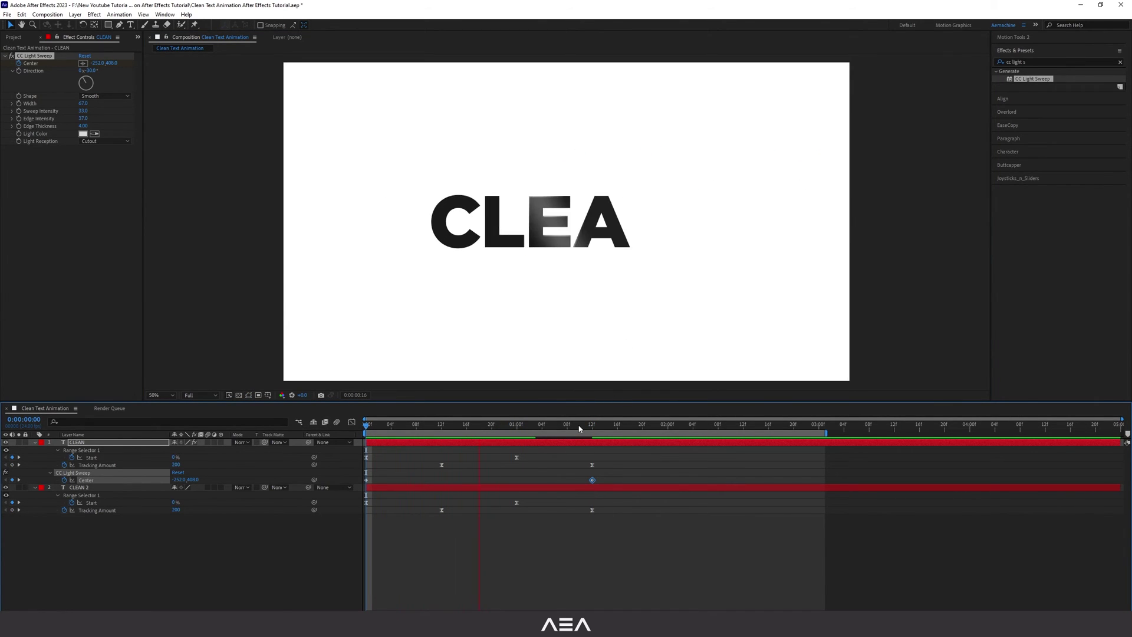
key(space)
Move both light sweep Center keyframes one second later, to 1:00 and 2:12, and preview the animation from the beginning.
mouse_move(641, 475)
mouse_down()
mouse_move(360, 486)
mouse_move(518, 480)
mouse_up()
key(Home)
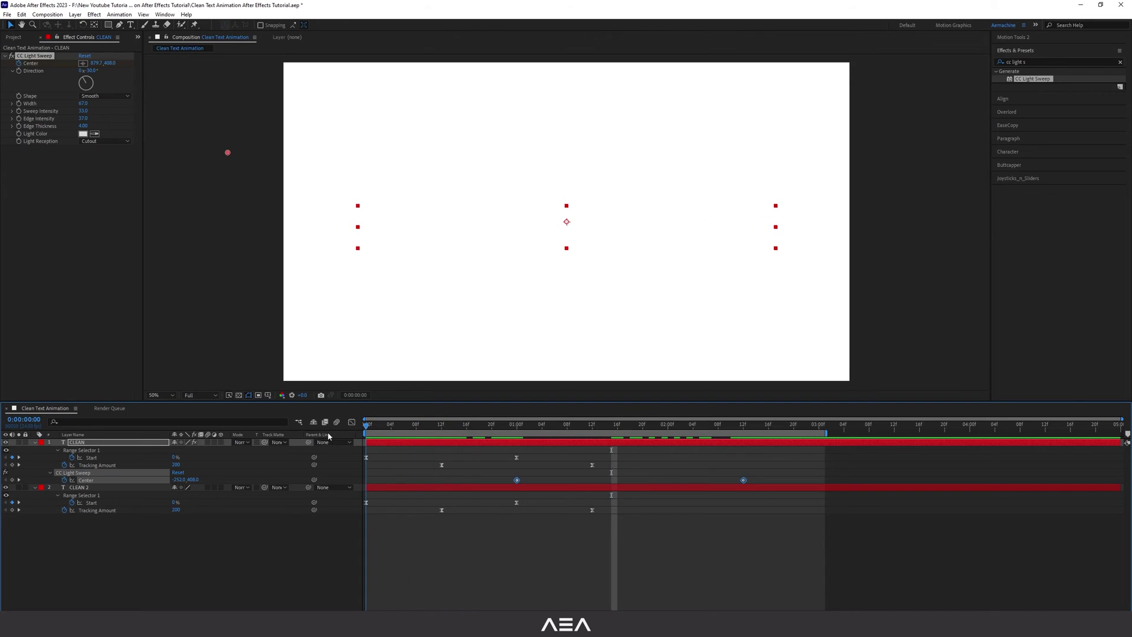
key(space)
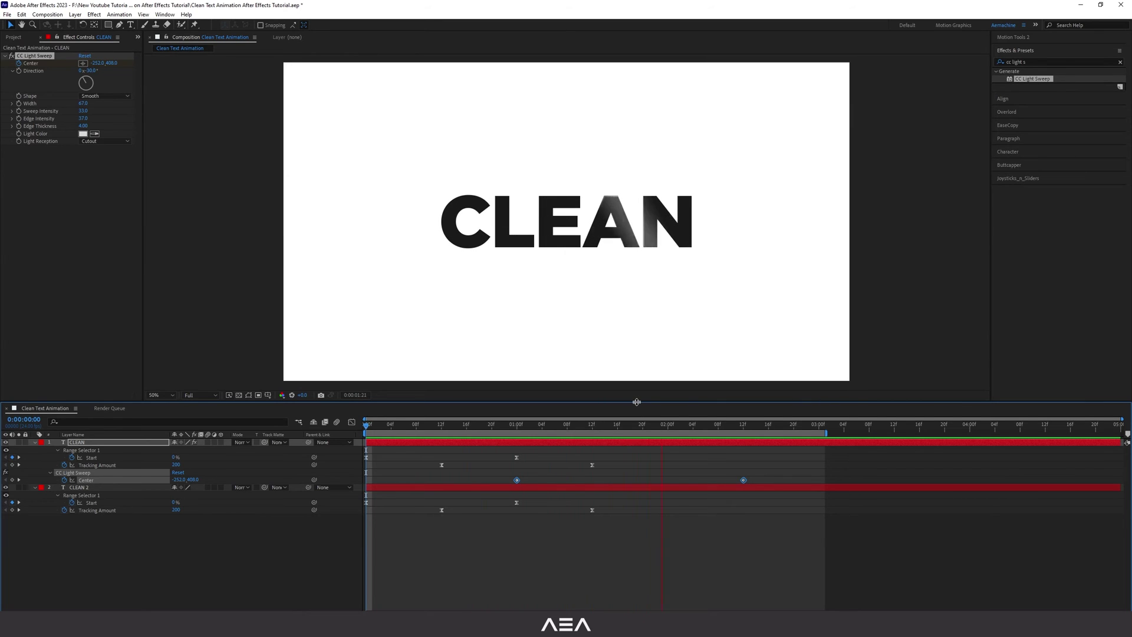
key(space)
With the sweep over the word at 0:00:01:17, set its Width to 102, Sweep Intensity to about 72 and Edge Intensity to about 11.
drag(632, 424, 623, 426)
click(597, 534)
click(586, 443)
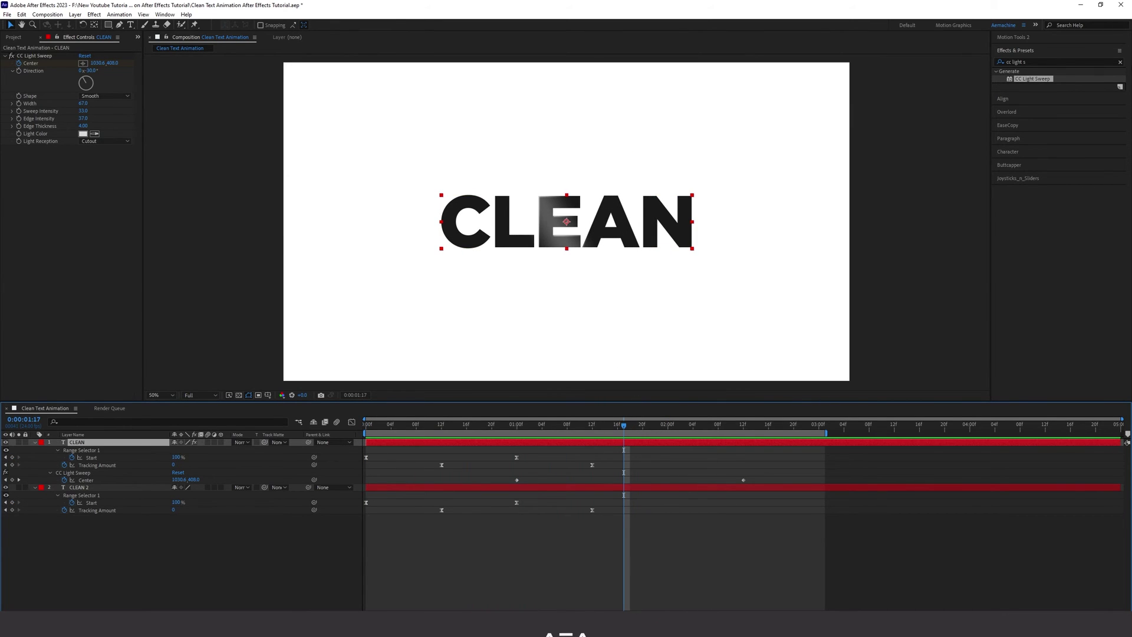
drag(83, 104, 96, 104)
drag(84, 111, 100, 111)
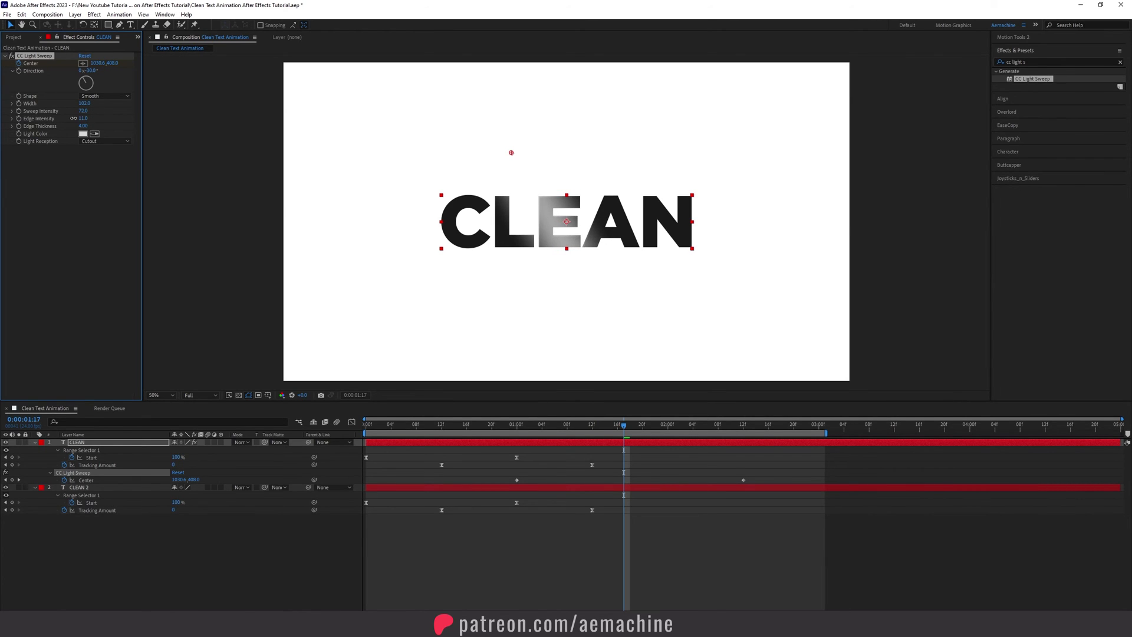
Apply Easy Ease to both light sweep Center keyframes and preview the eased sweep.
click(444, 426)
drag(784, 476, 482, 484)
key(F9)
click(572, 546)
key(space)
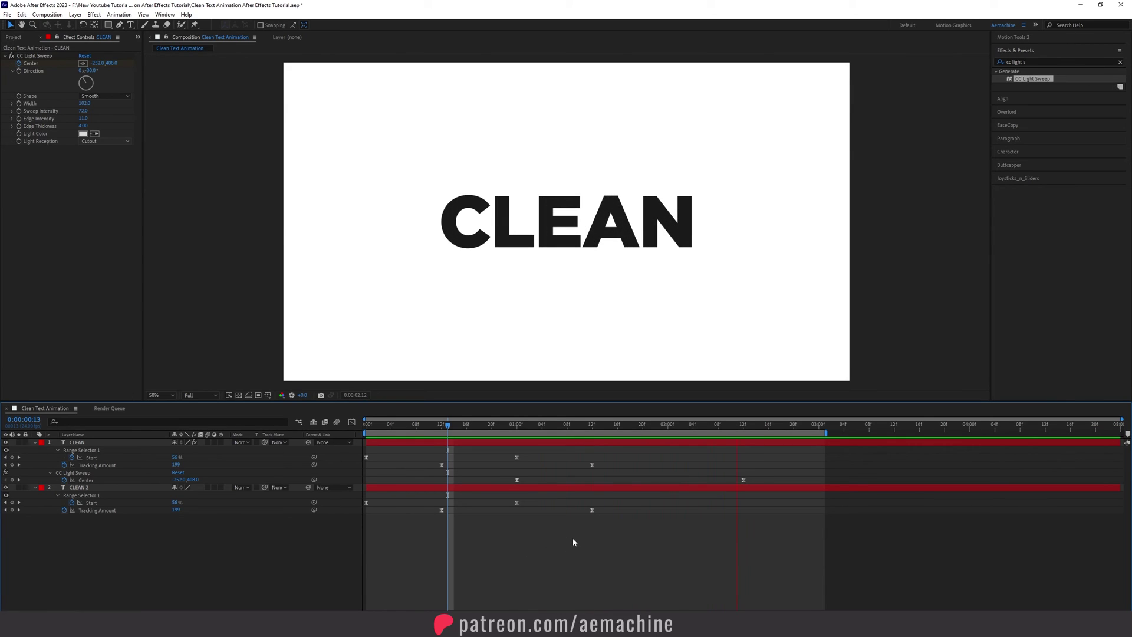
Set the light sweep's Width to 149, Sweep Intensity to about 42 and Edge Intensity to about 31, and preview the result.
click(611, 428)
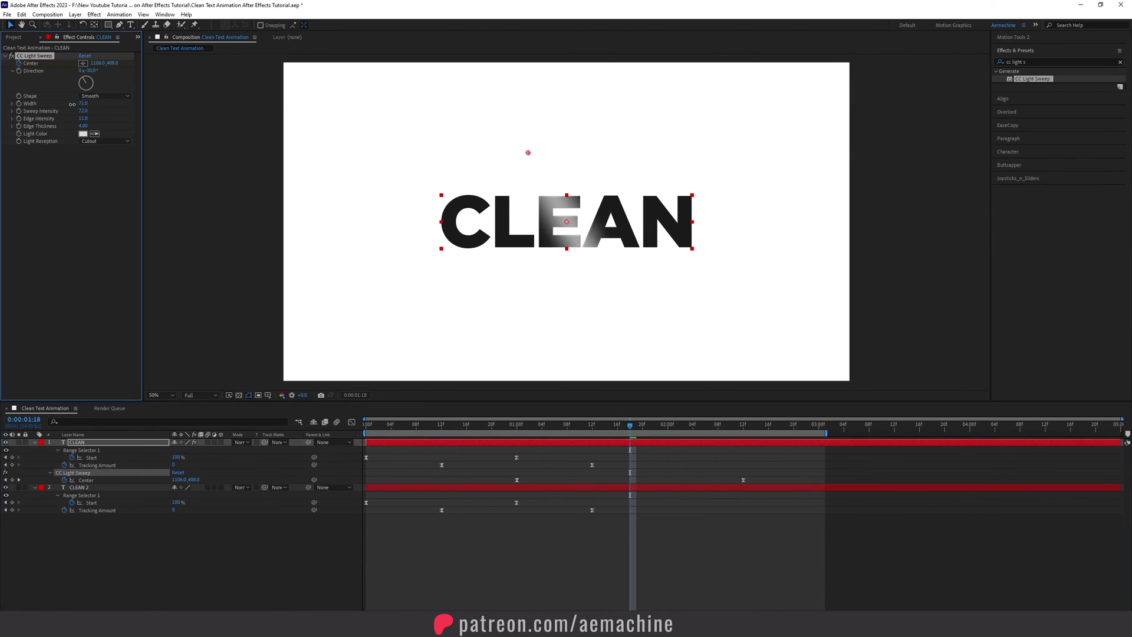
mouse_move(82, 118)
mouse_down()
mouse_move(67, 119)
mouse_move(85, 119)
mouse_up()
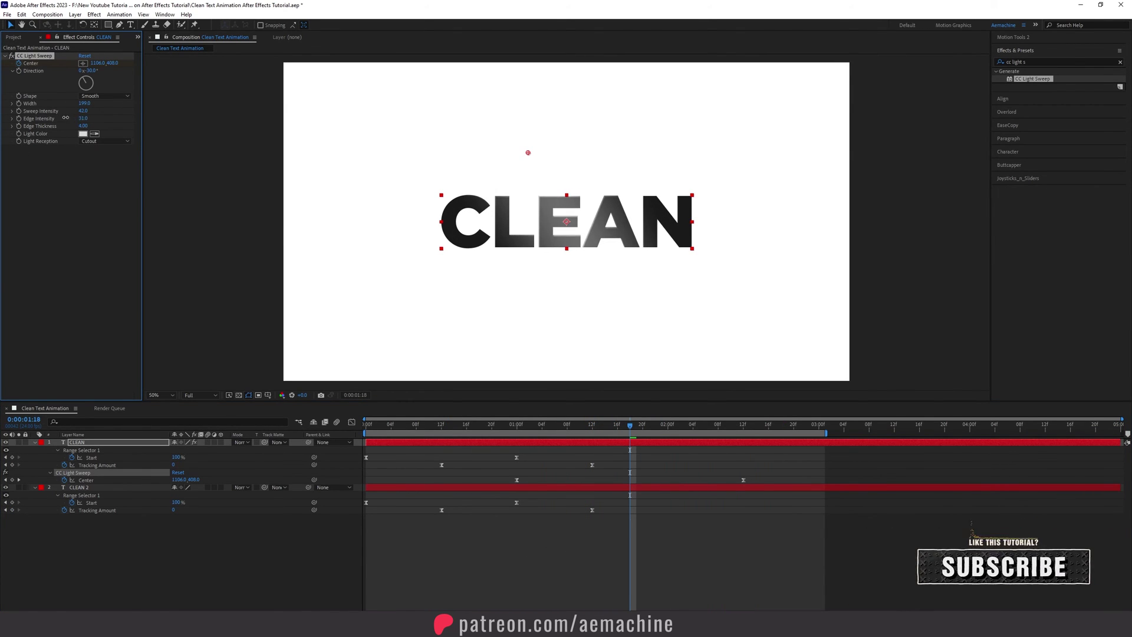
key(space)
Lower the composition preview resolution to Half and play the animation from the first frame.
click(198, 395)
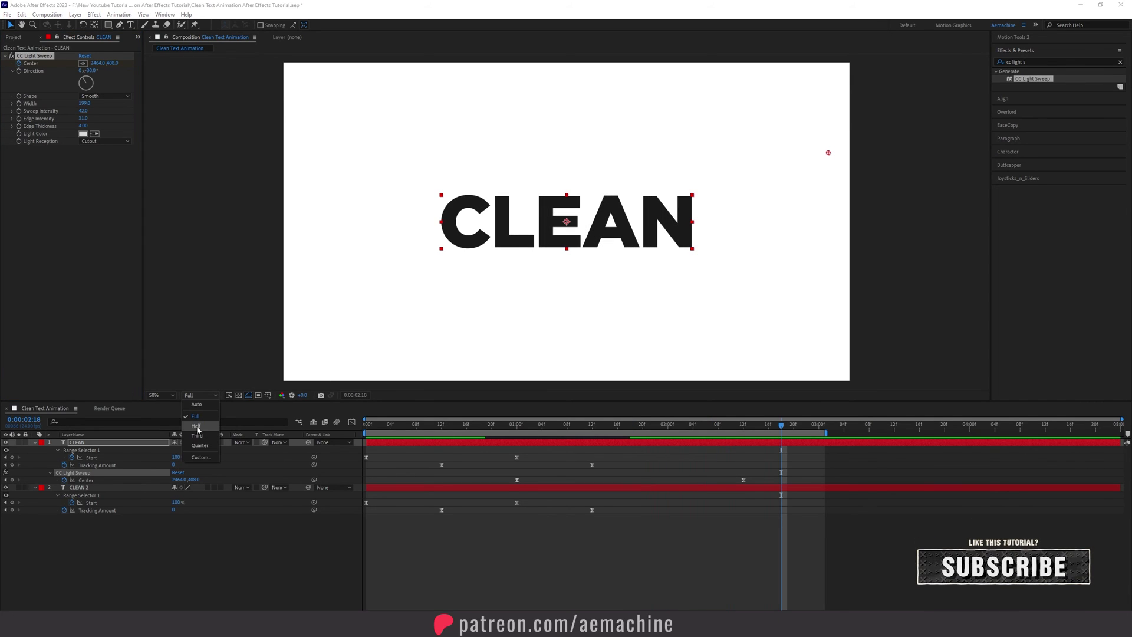
click(196, 426)
drag(380, 427, 356, 432)
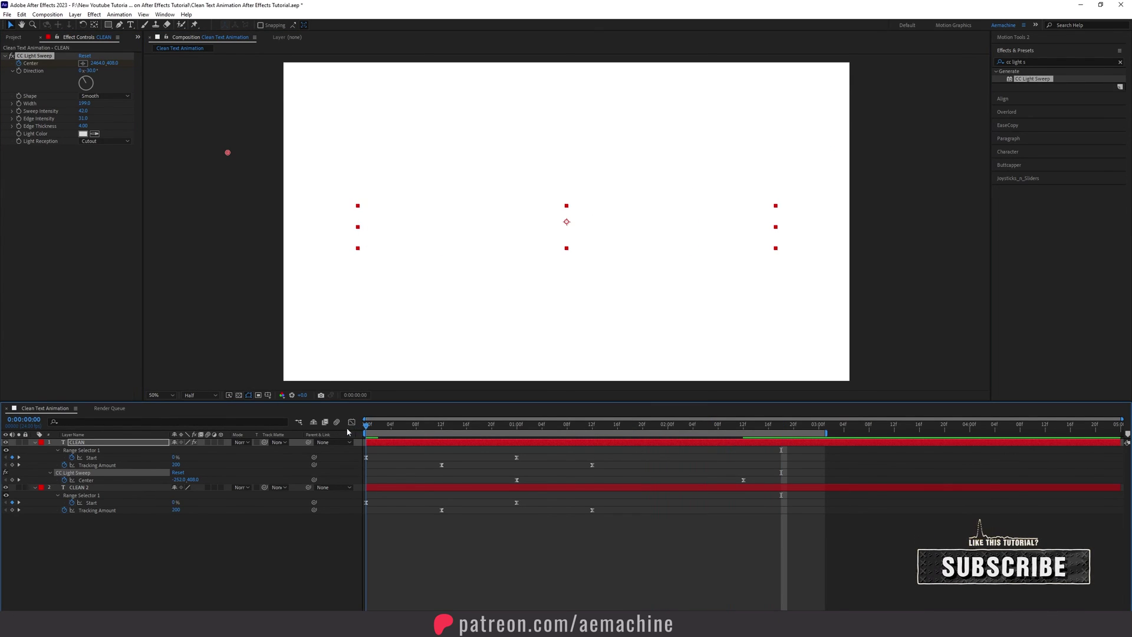
key(space)
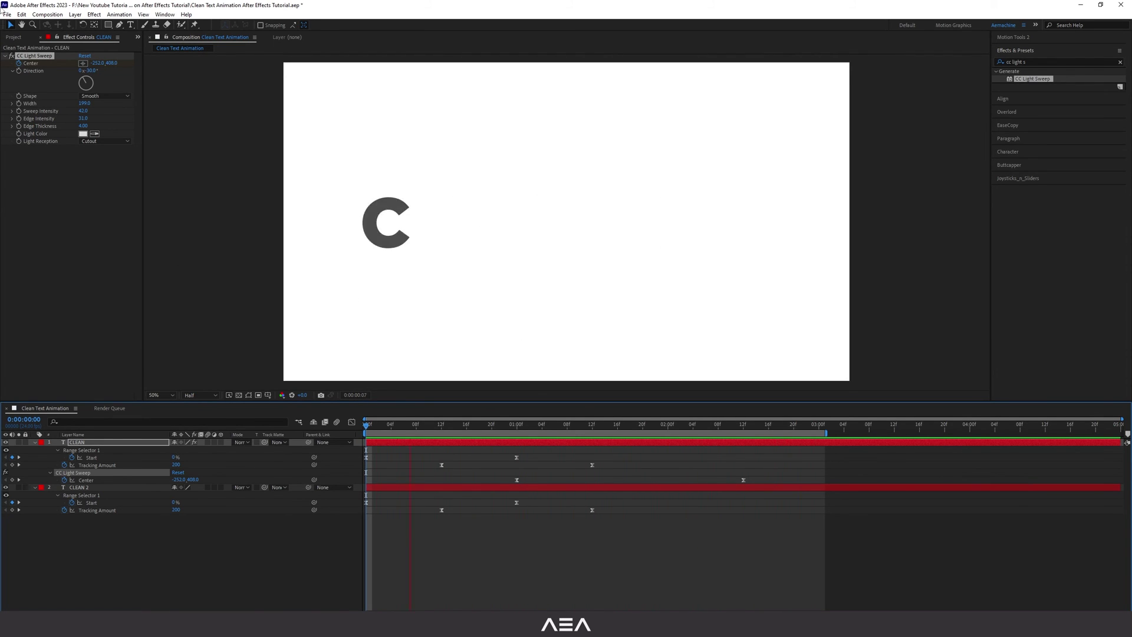
Show the project's contents and collapse the properties of both text layers.
click(13, 37)
click(47, 194)
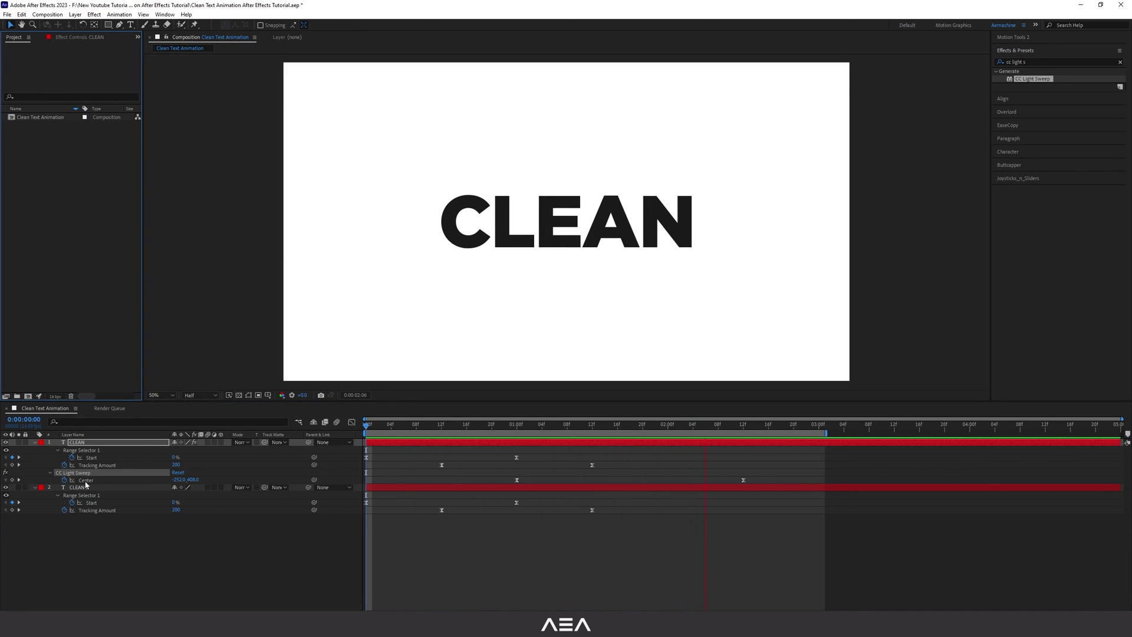
click(34, 442)
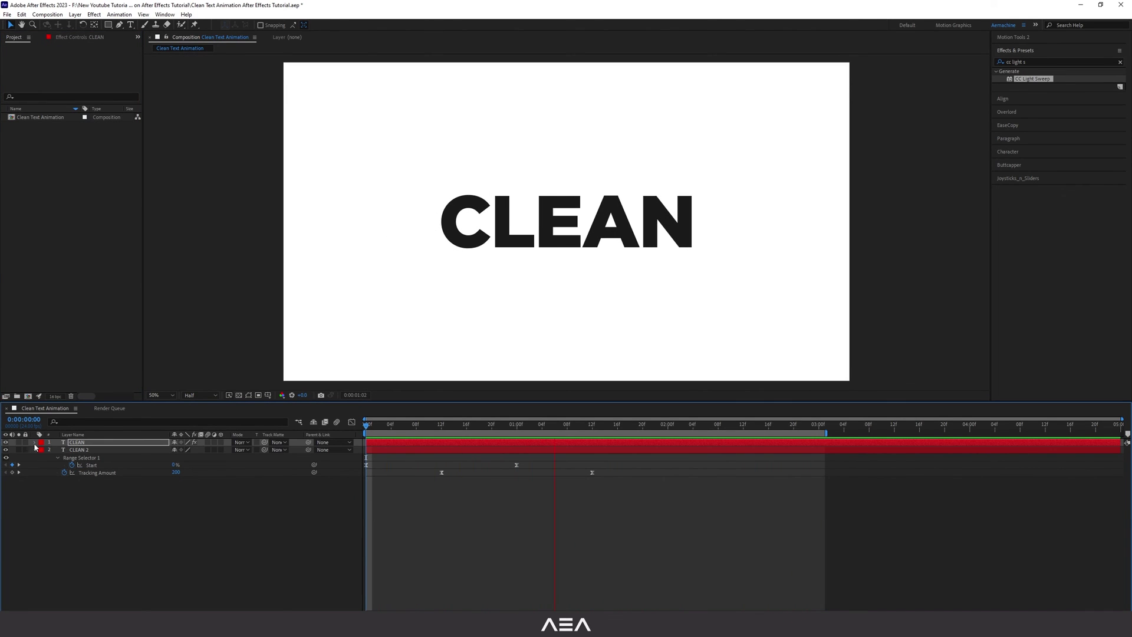
click(34, 450)
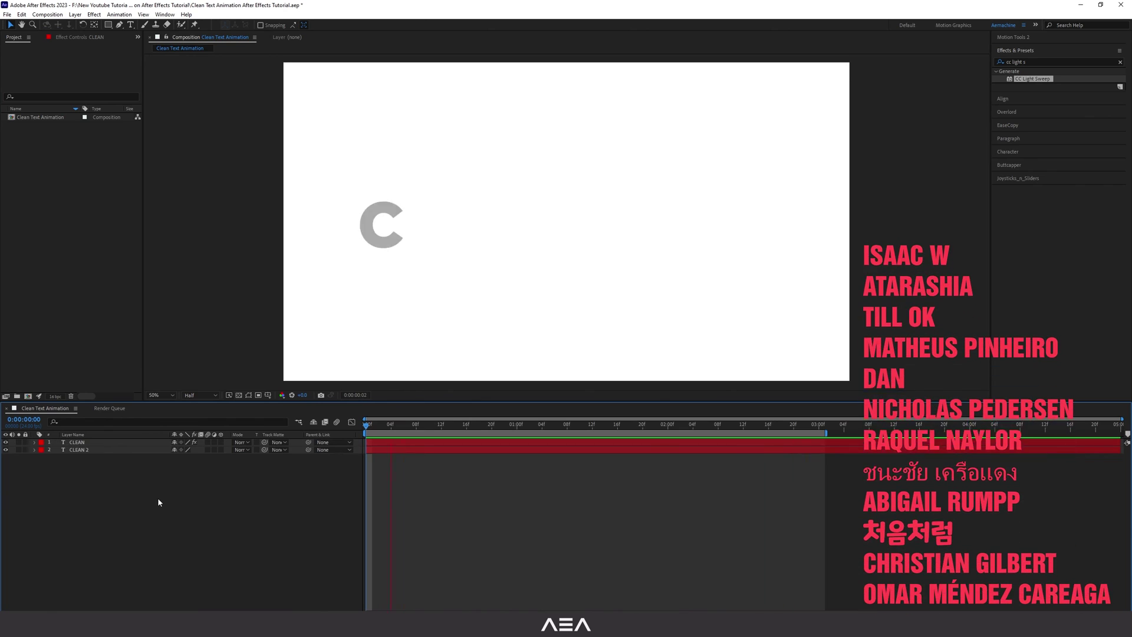